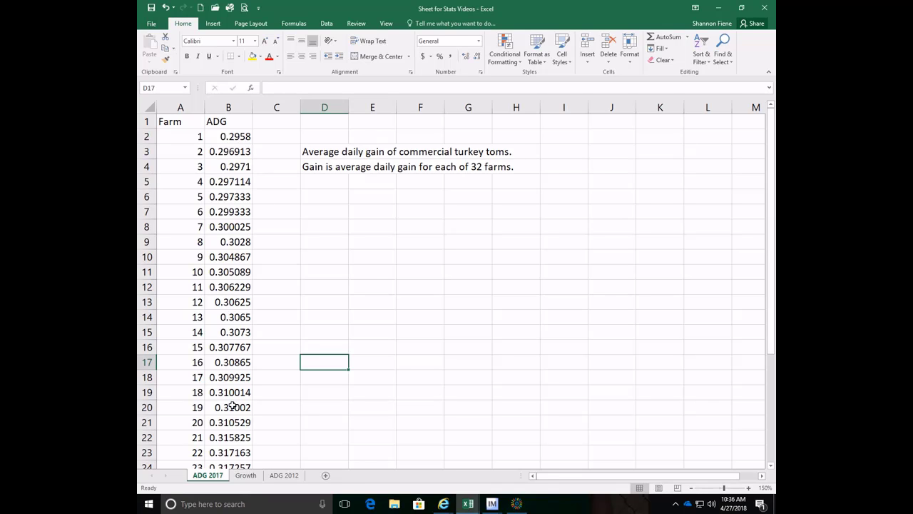
Step: Examine the farm numbers and ADG values for all farms in columns A and B of the ADG 2017 sheet
scroll(232, 405, down, 1)
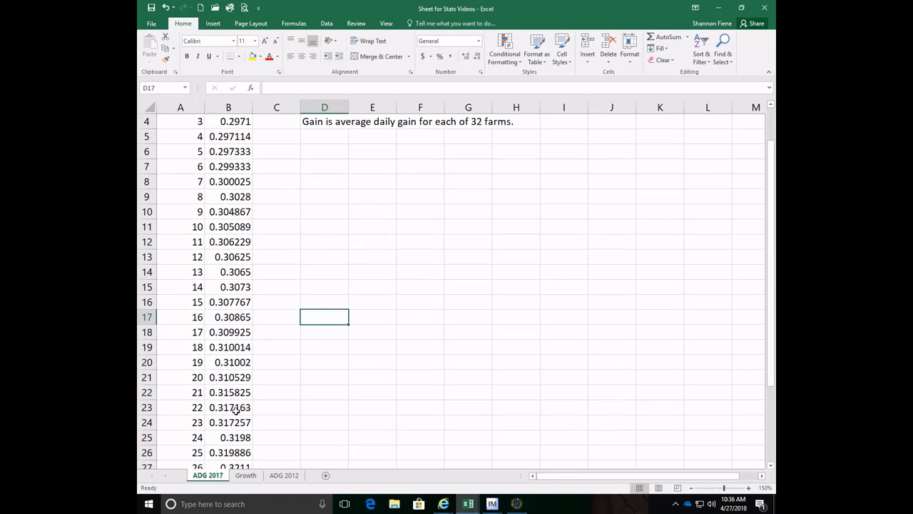
scroll(236, 409, up, 1)
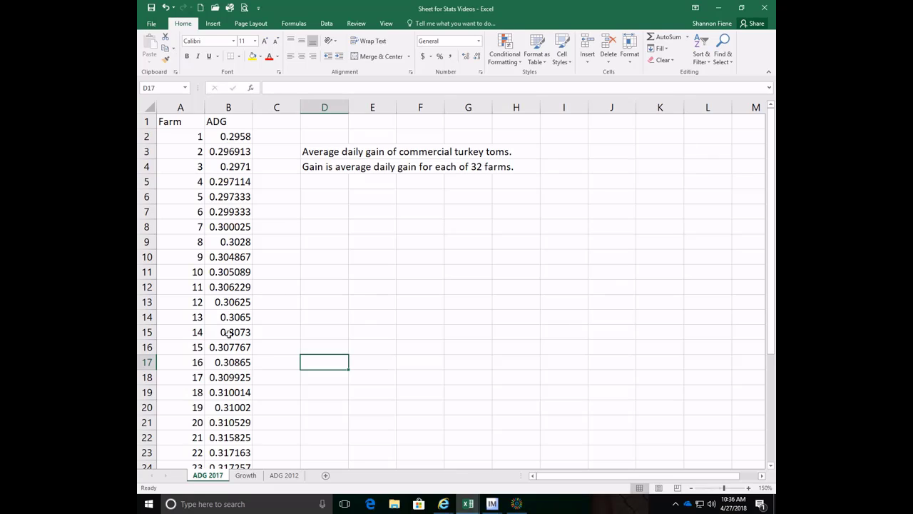
click(180, 138)
click(180, 162)
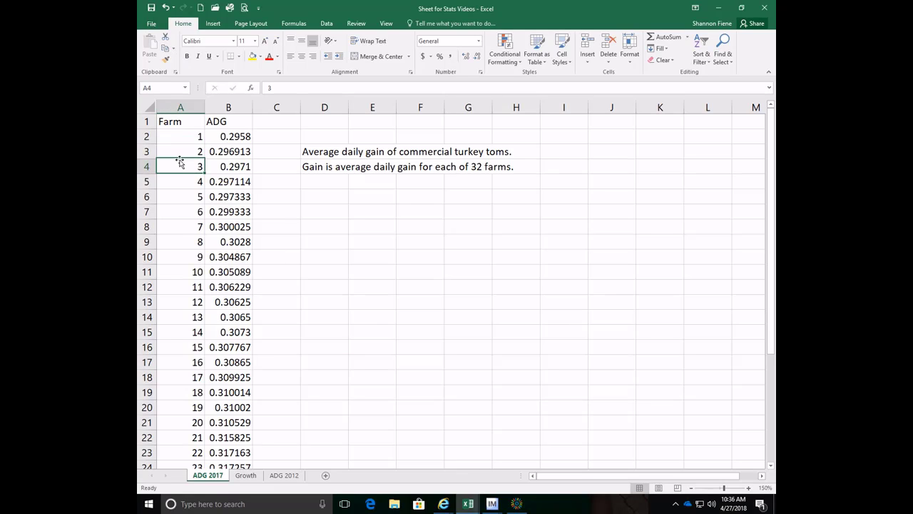
click(180, 180)
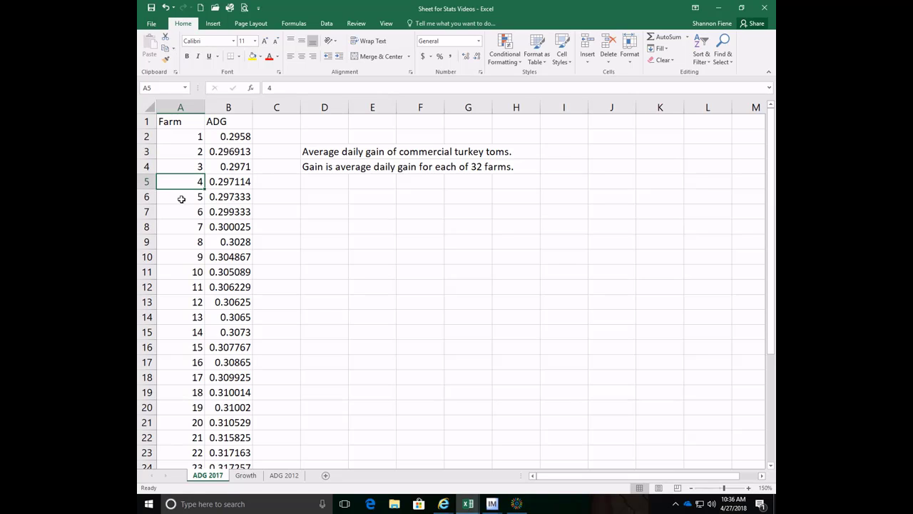
click(180, 139)
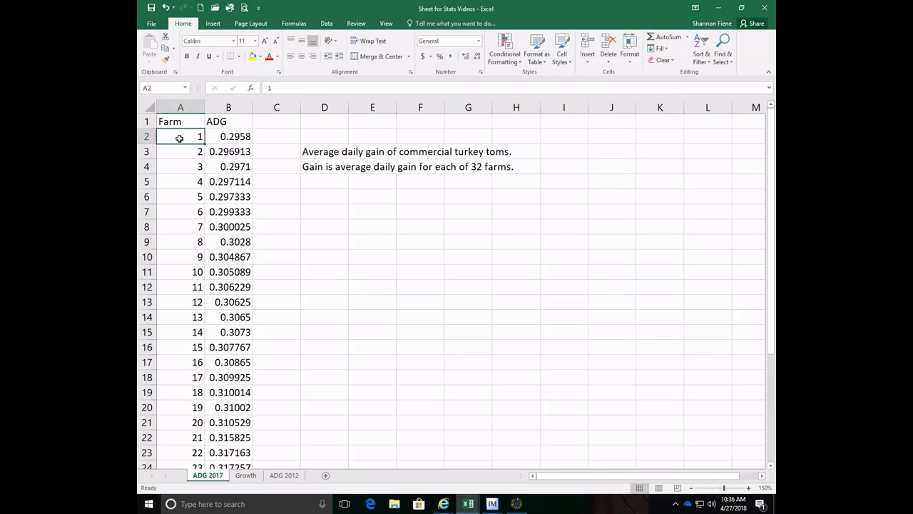
scroll(235, 225, down, 4)
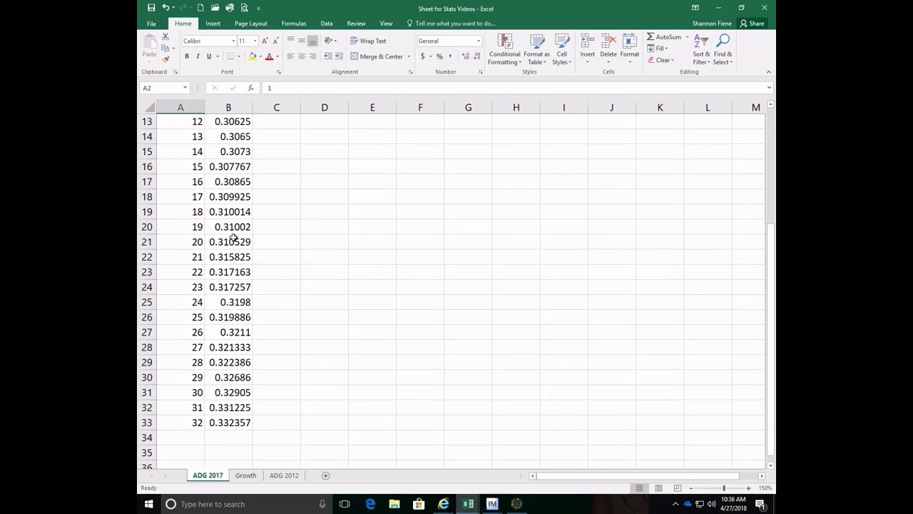
scroll(303, 382, up, 4)
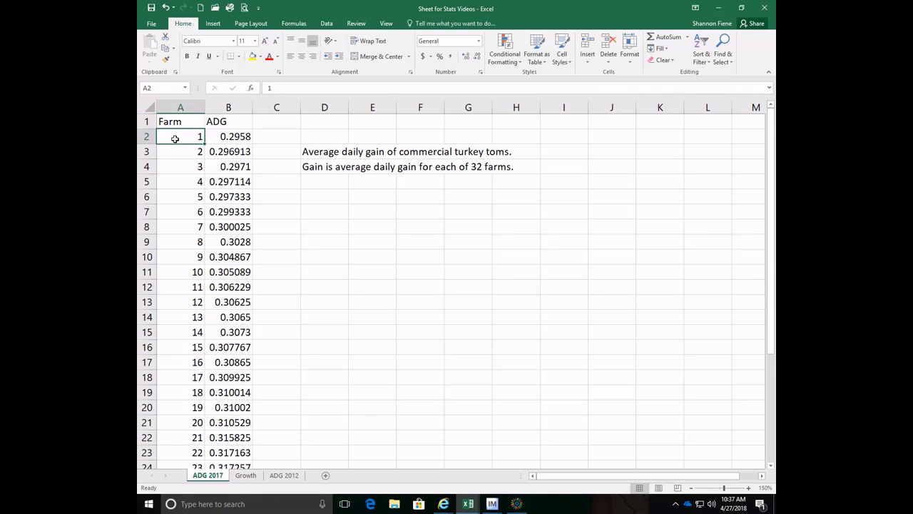
Step: Insert a markers-only scatter chart of the farm and ADG data in A2:B33 and move it up to about row 13
drag(175, 137, 241, 433)
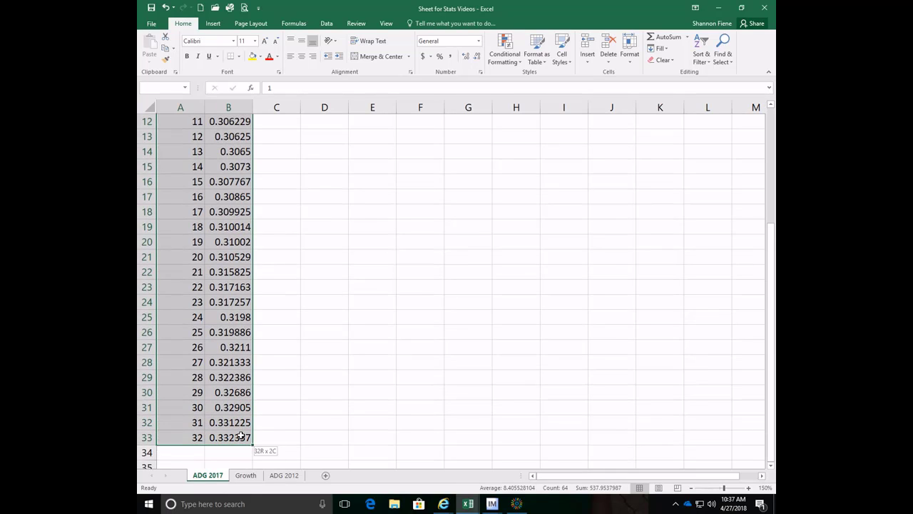
drag(241, 436, 241, 436)
click(213, 24)
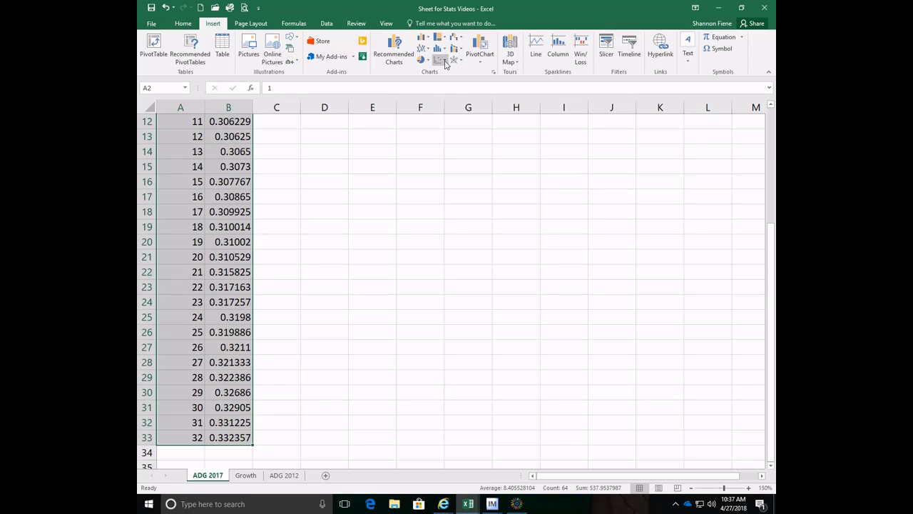
click(444, 63)
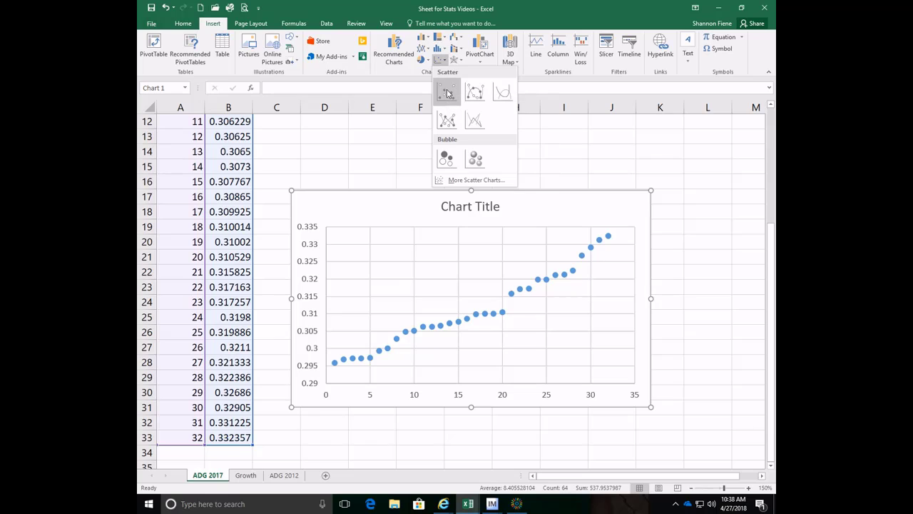
click(451, 100)
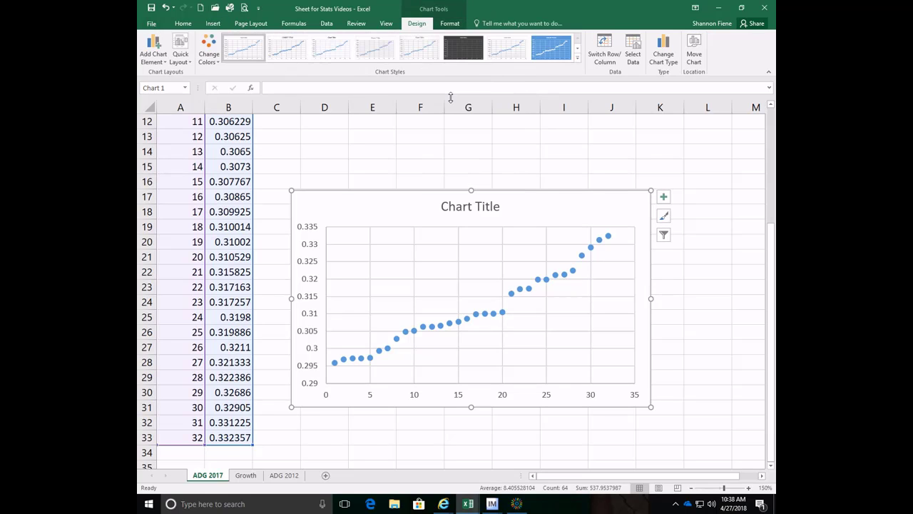
drag(626, 205, 631, 151)
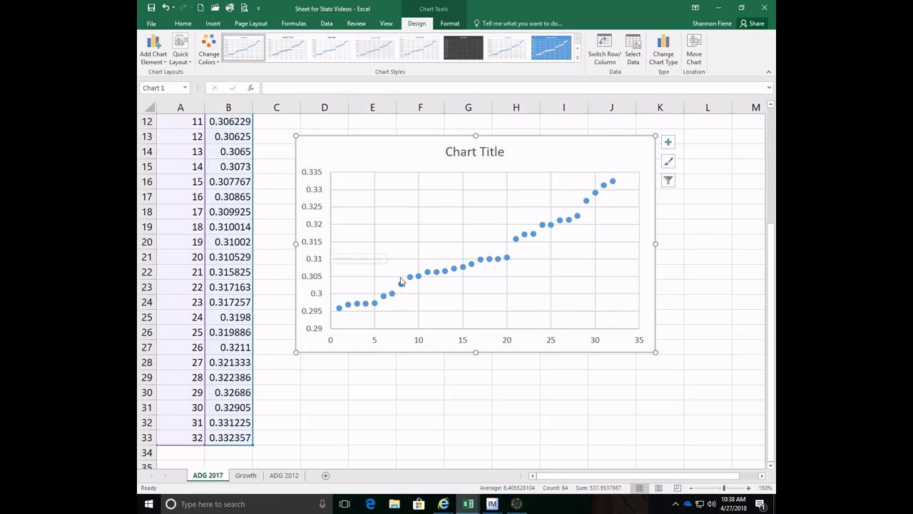
Step: Set the vertical axis minimum bound to 0.0 and move the chart closer to the data columns
click(320, 262)
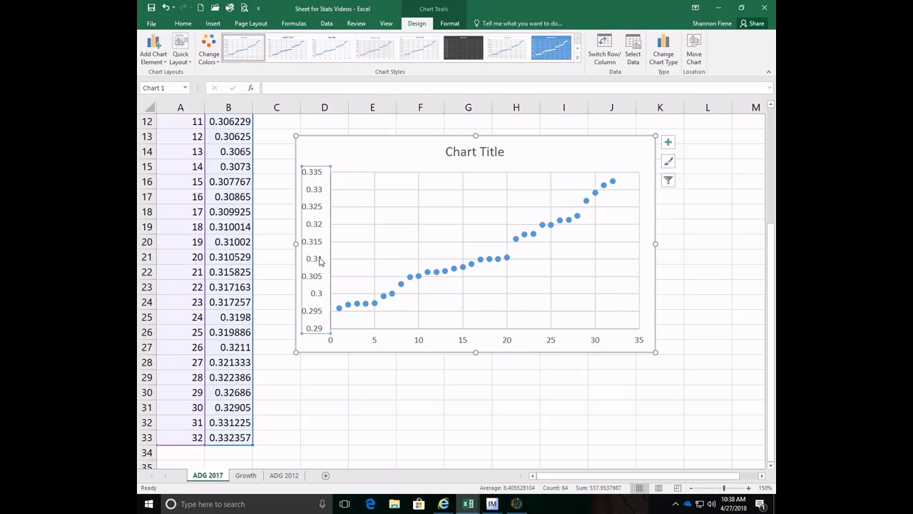
double_click(320, 262)
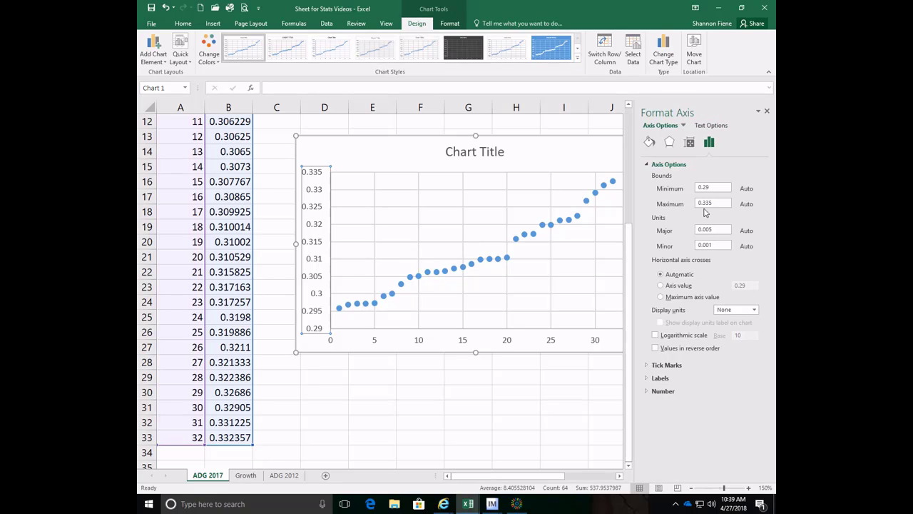
drag(713, 187, 690, 189)
text(0.0)
key(Return)
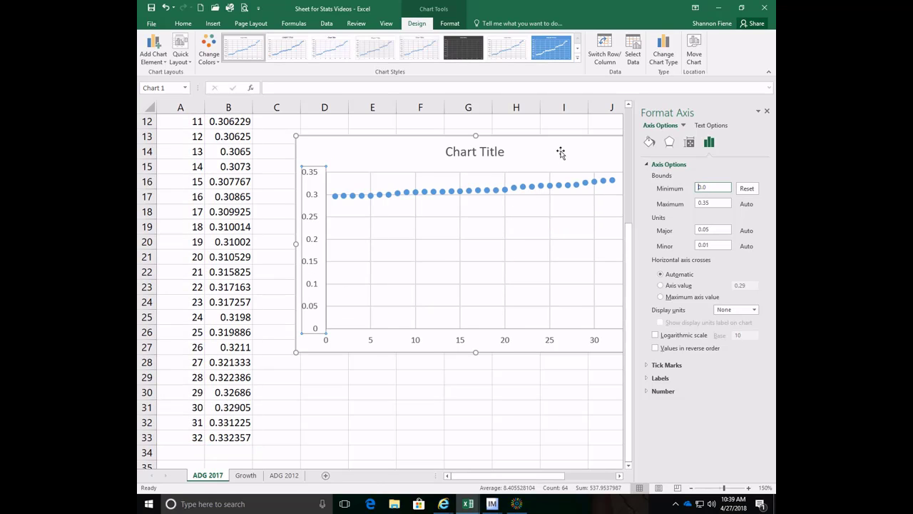
drag(557, 152, 535, 154)
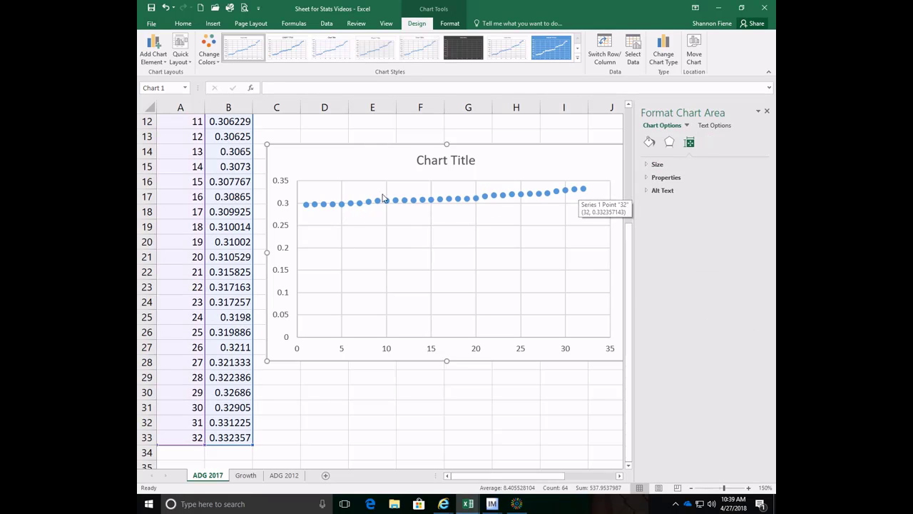
Step: Undo the chart move and the change to the vertical axis minimum
click(284, 234)
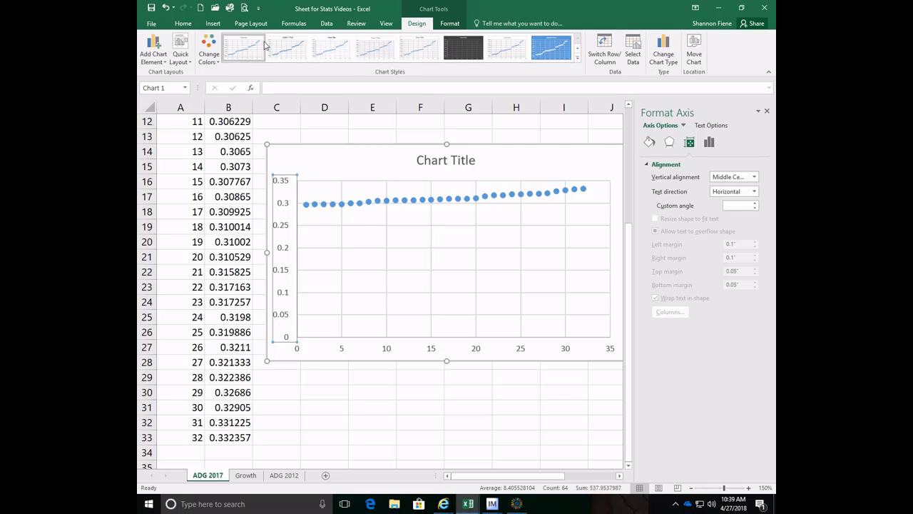
click(166, 8)
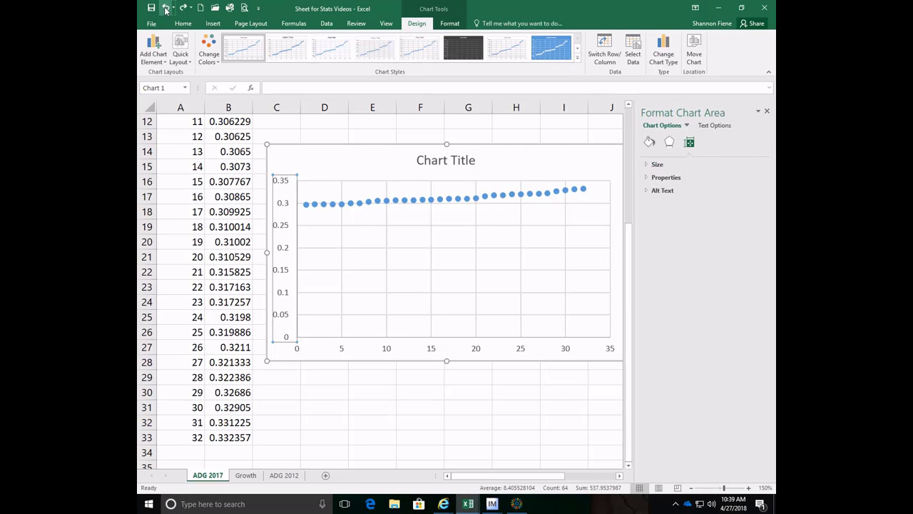
click(166, 8)
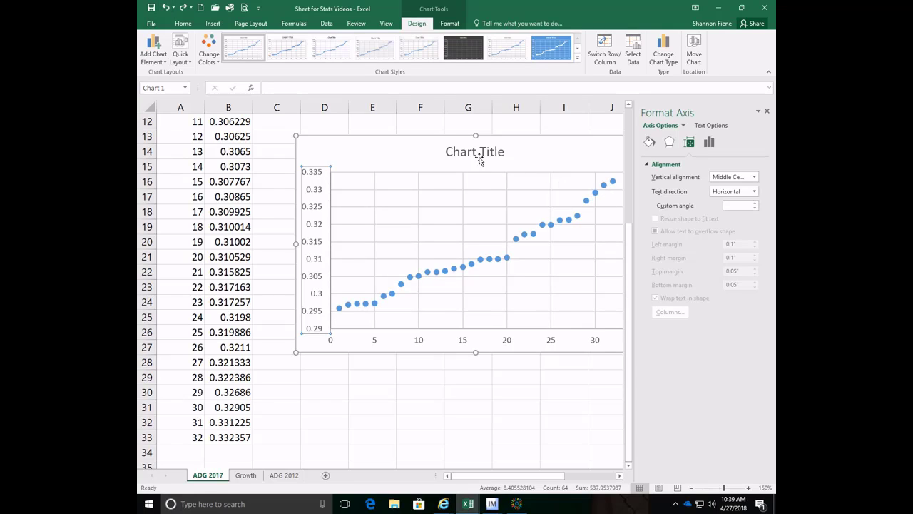
Step: Reposition the scatter chart directly beside column B without covering the ADG values, and deselect it
drag(509, 151, 463, 159)
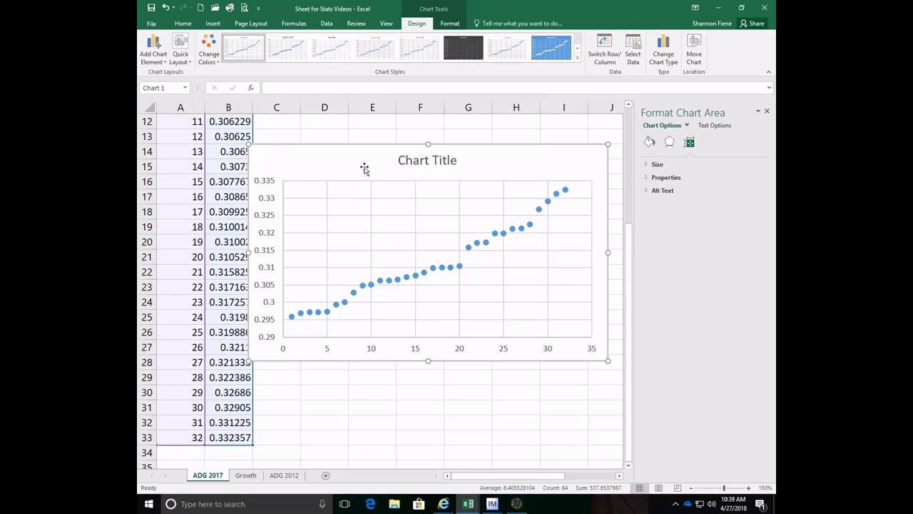
drag(364, 169, 377, 166)
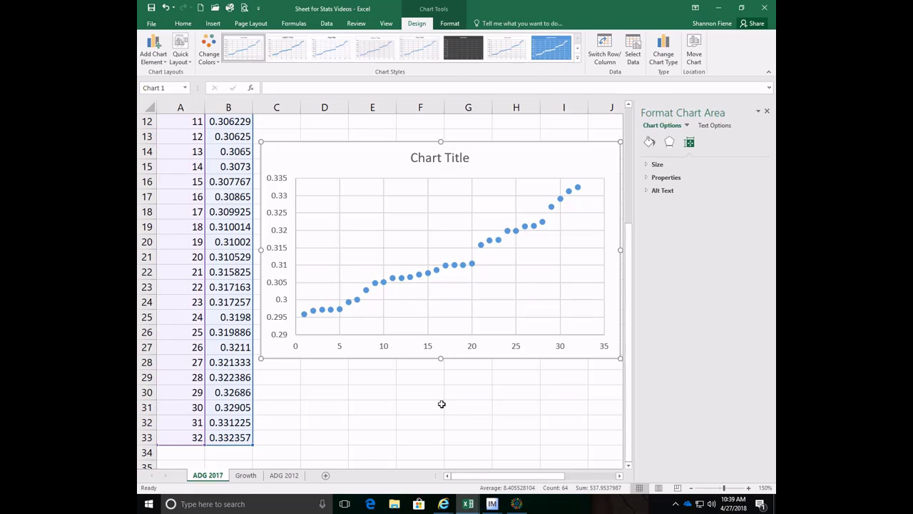
click(454, 422)
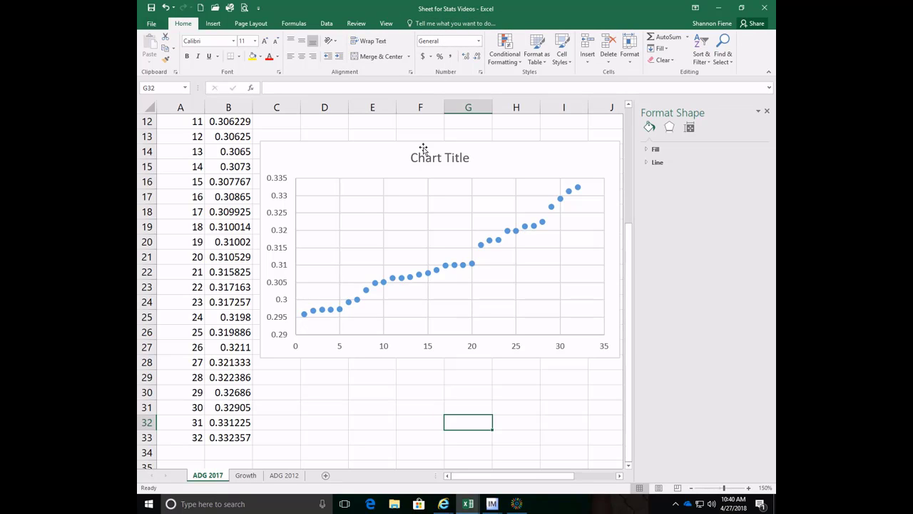
Step: Add a primary horizontal axis title to the scatter chart reading "Farm Number"
click(357, 159)
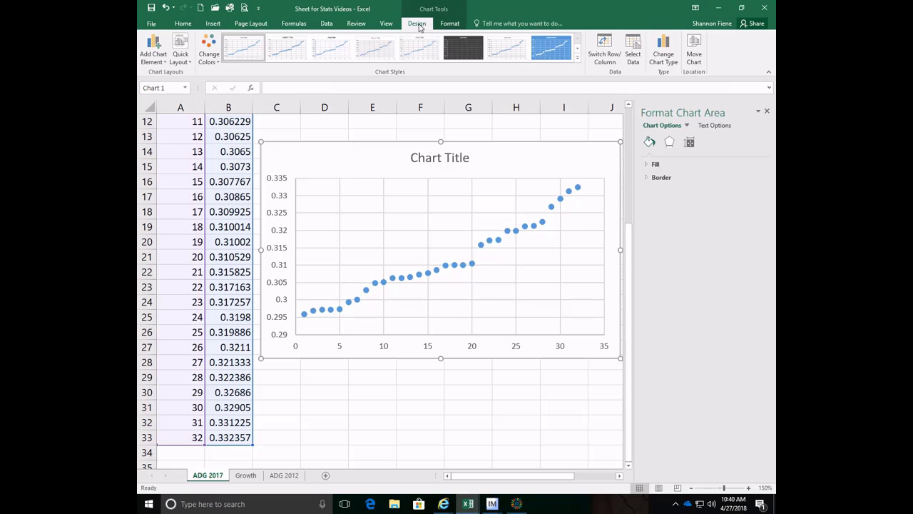
click(166, 64)
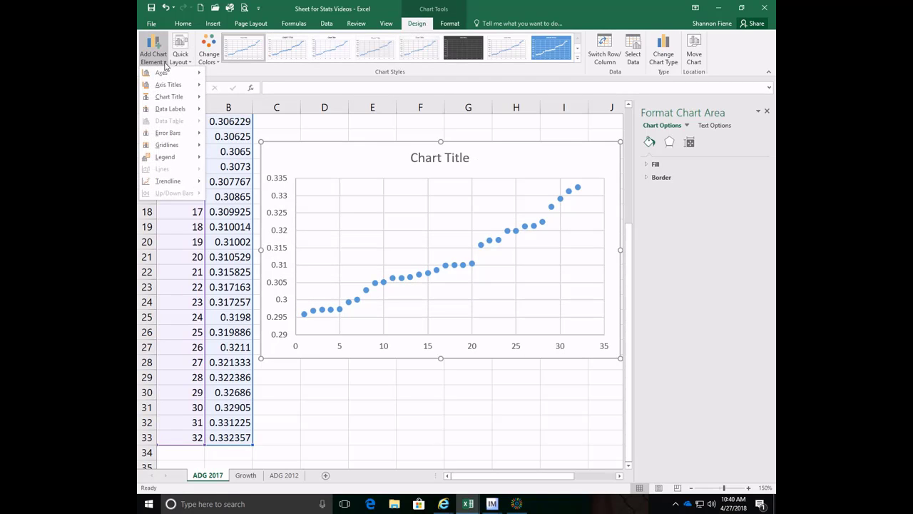
mouse_move(167, 85)
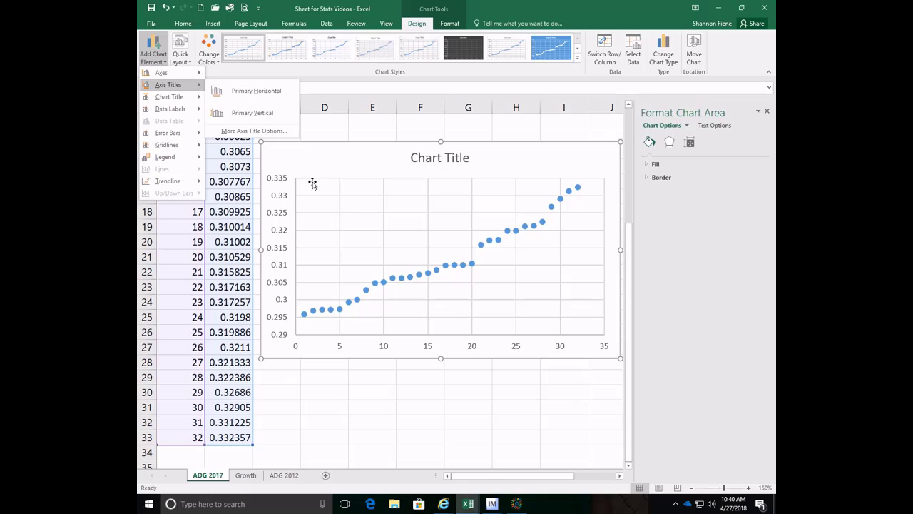
click(255, 94)
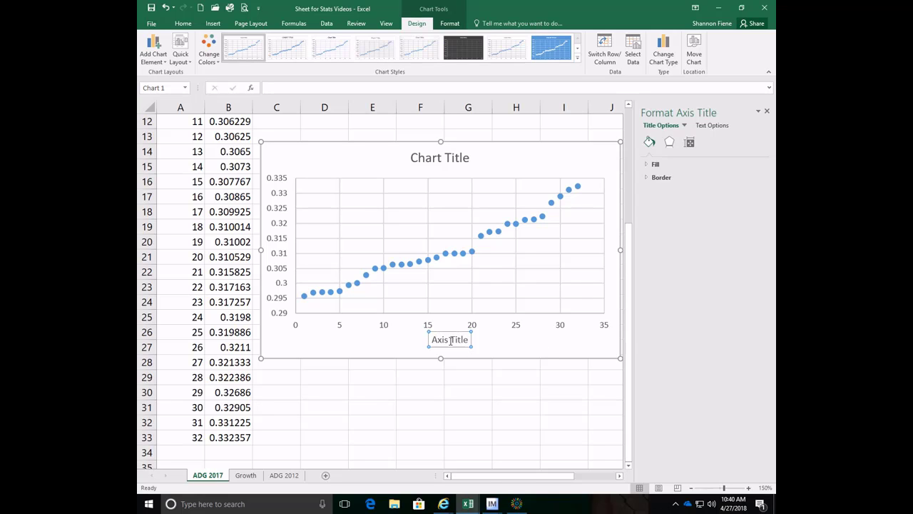
drag(468, 339, 429, 340)
text(Farm Number)
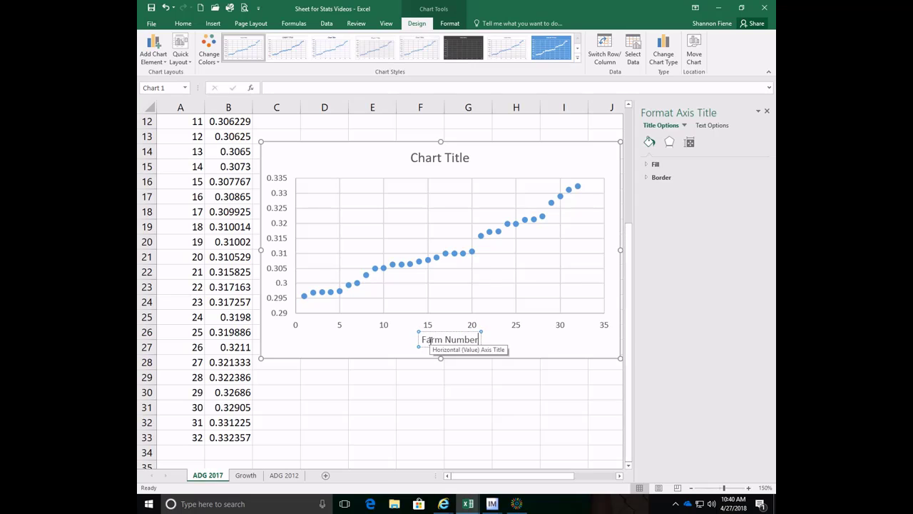
click(509, 343)
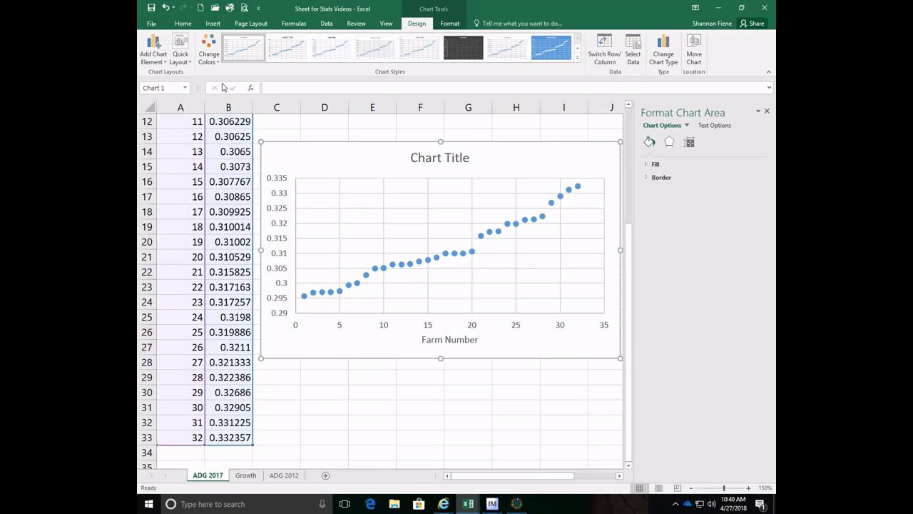
Step: Add a primary vertical axis title to the scatter chart reading "Average Daily Gain (ADG) lbs per day"
click(165, 63)
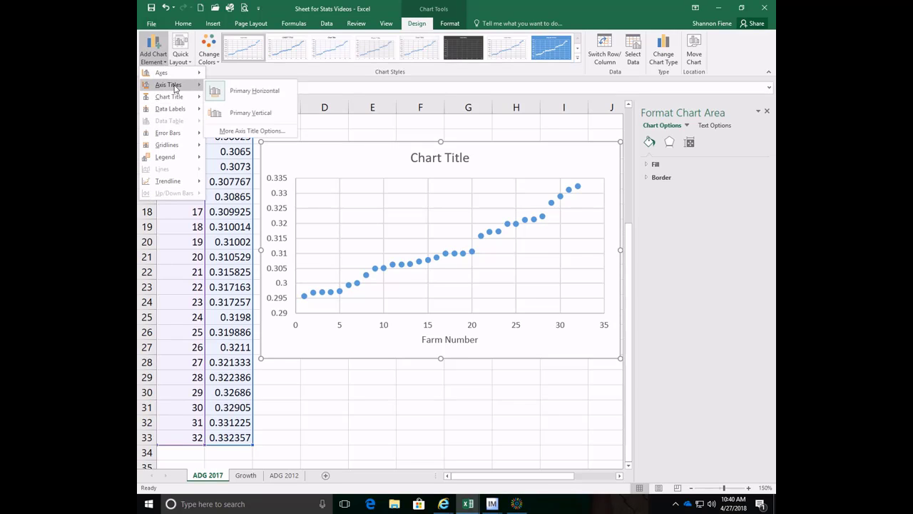
click(262, 118)
click(282, 232)
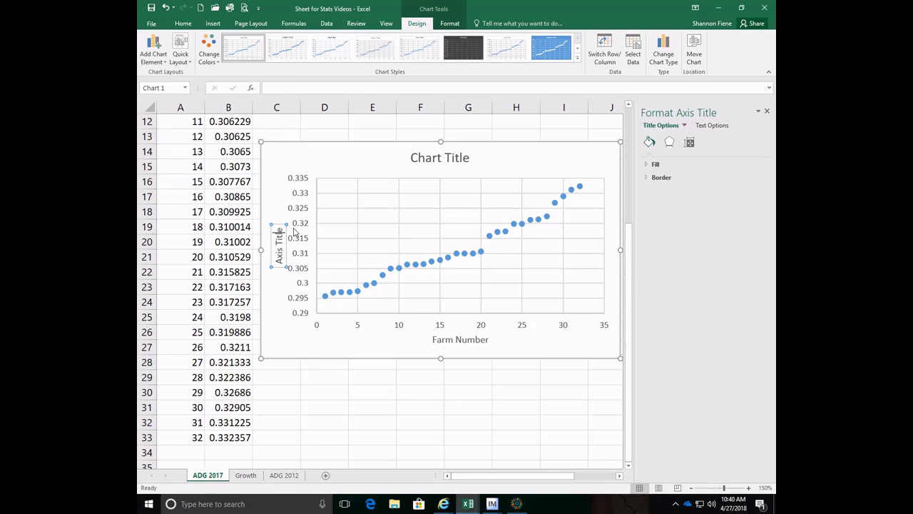
key(BackSpace)
key(BackSpace)
key(BackSpace)
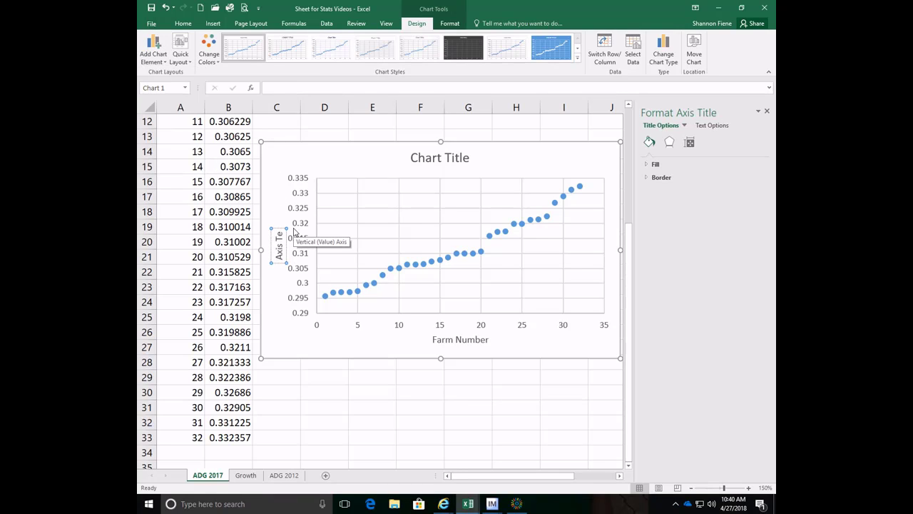
key(BackSpace)
key(BackSpace)
key(BackSpace)
key(BackSpace)
key(BackSpace)
key(BackSpace)
text(Average Daily Gain)
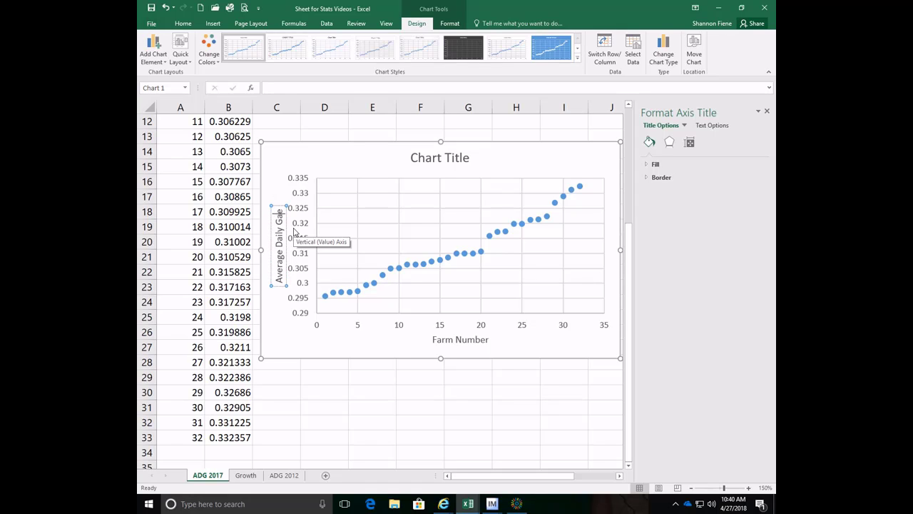
text( (ADG))
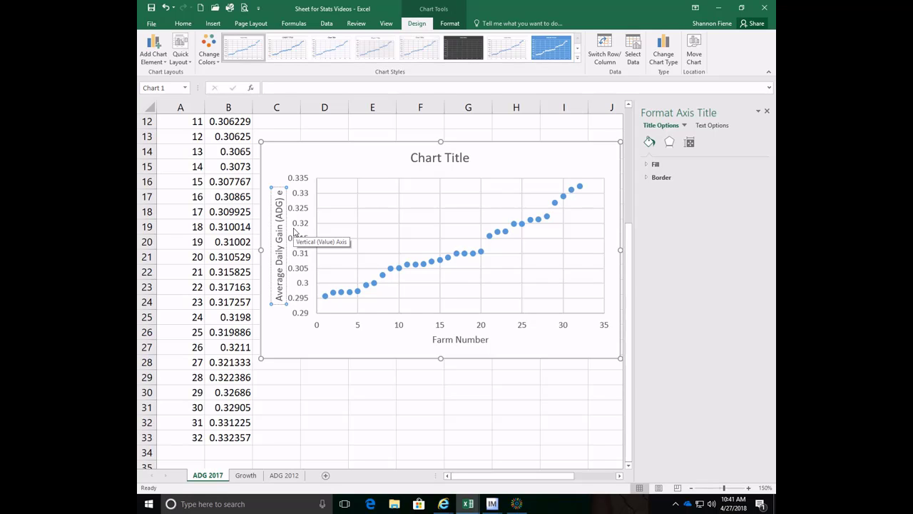
text( lbs per day)
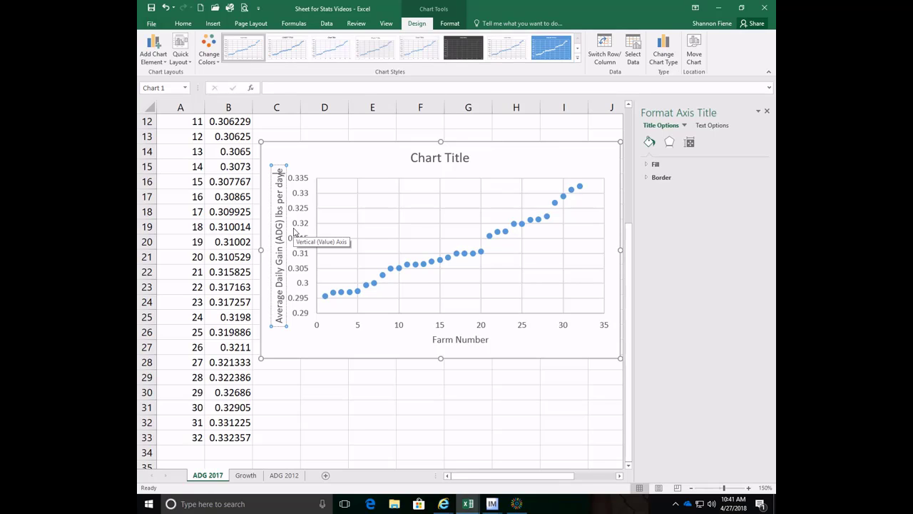
key(Delete)
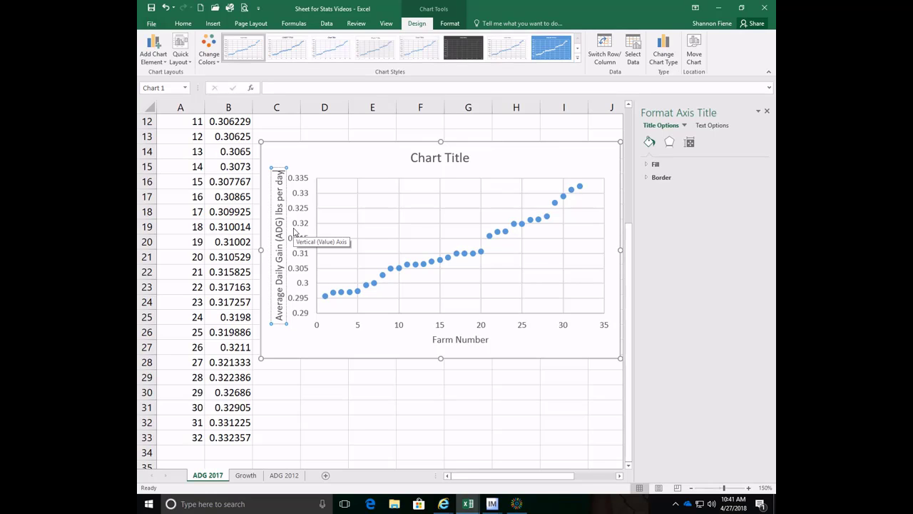
Step: Change the scatter chart's title to "2017 Performance" and deselect the chart
click(383, 377)
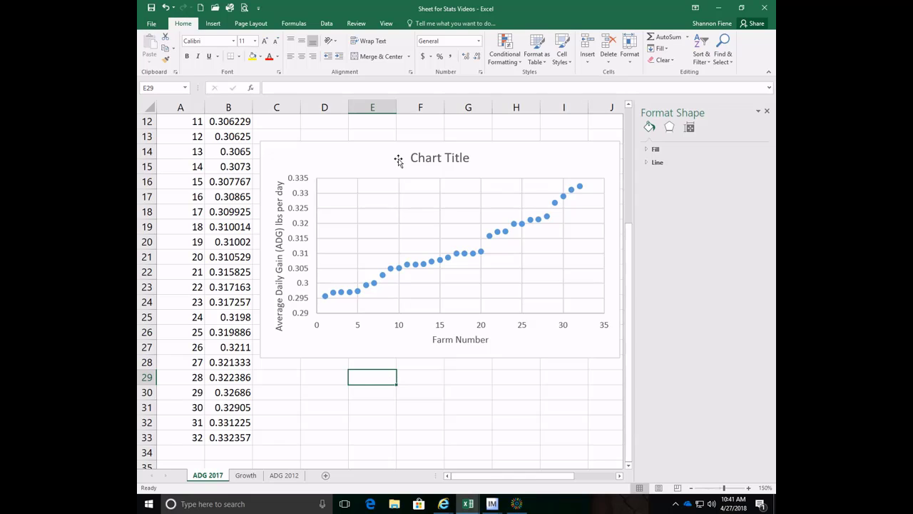
click(435, 159)
drag(469, 159, 379, 159)
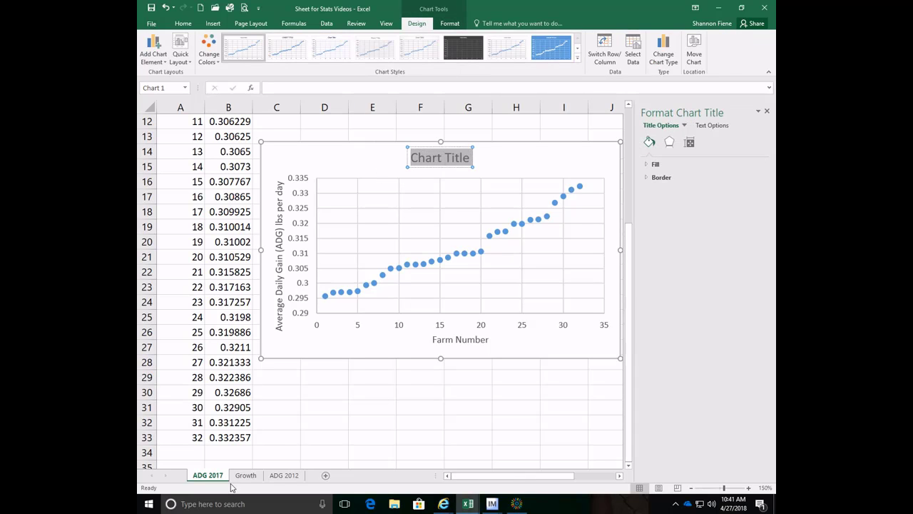
text(2017)
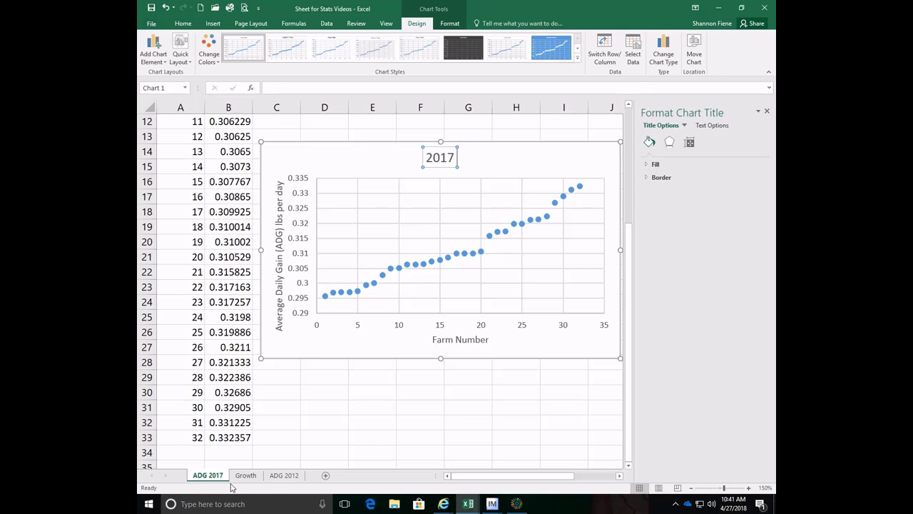
text( Performance)
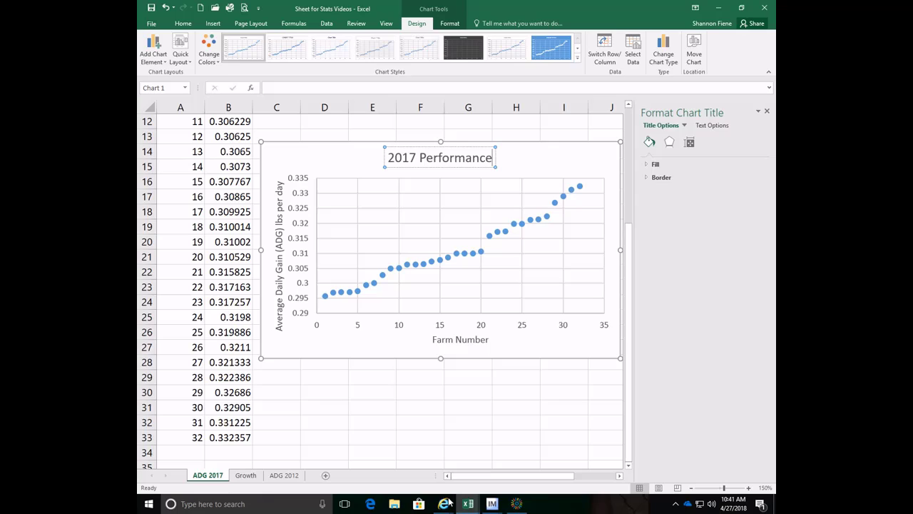
click(424, 417)
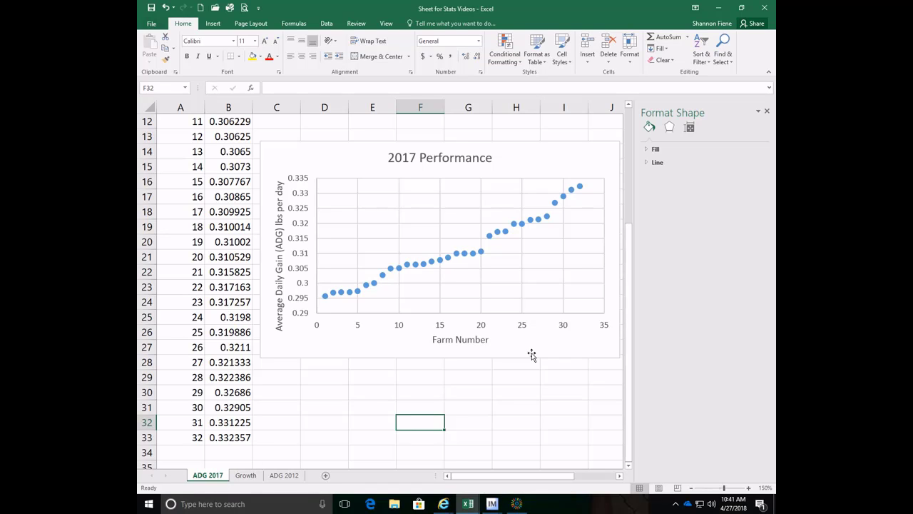
Step: Open the Growth sheet, enlarge its view to 150%, and close the Format Shape pane
click(244, 477)
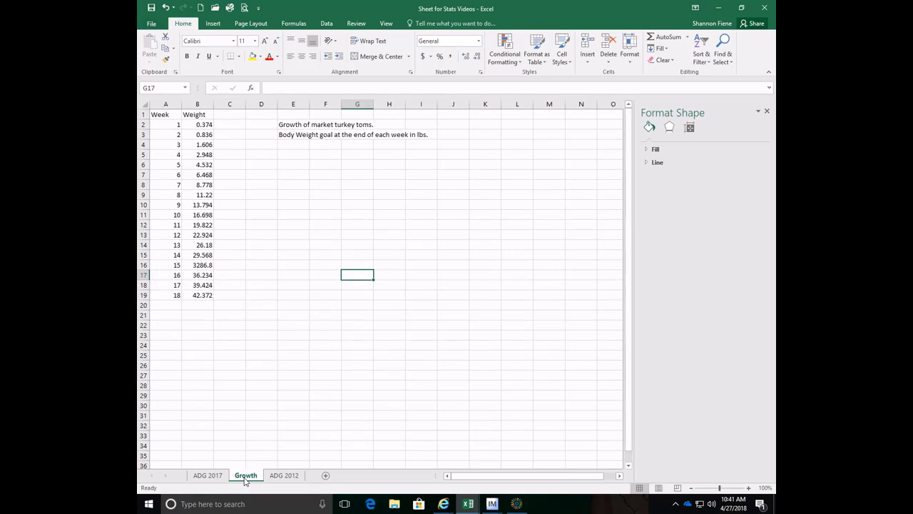
click(748, 487)
click(748, 487)
click(748, 487)
click(748, 487)
click(748, 487)
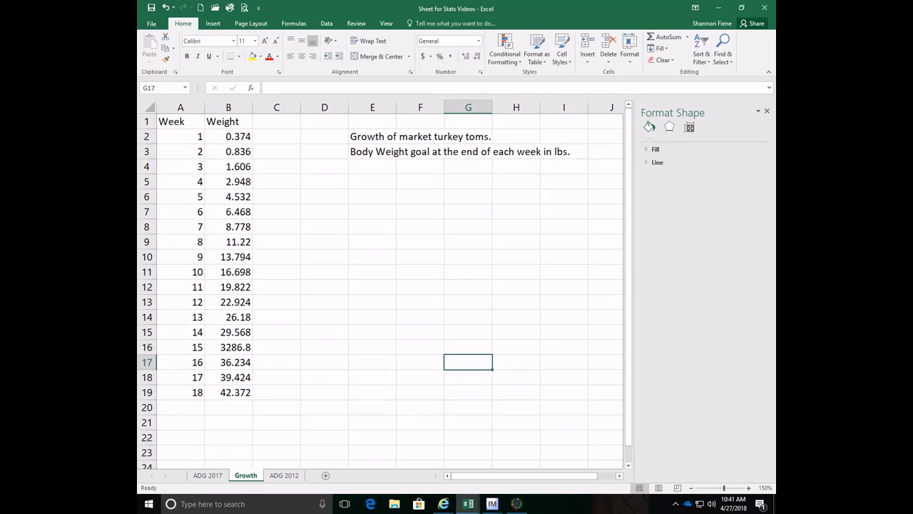
click(767, 112)
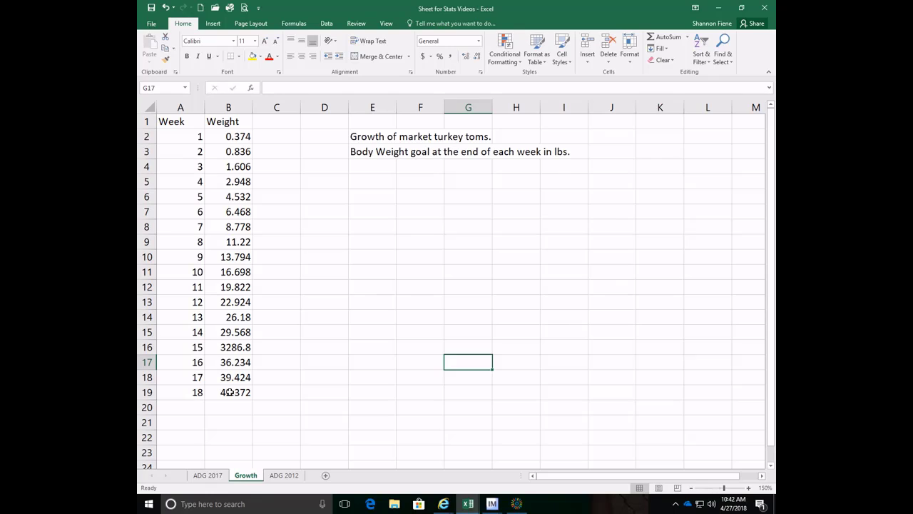
Step: Insert a markers-only scatter chart from the Week and Weight values in A2:B19 of the Growth sheet
click(329, 378)
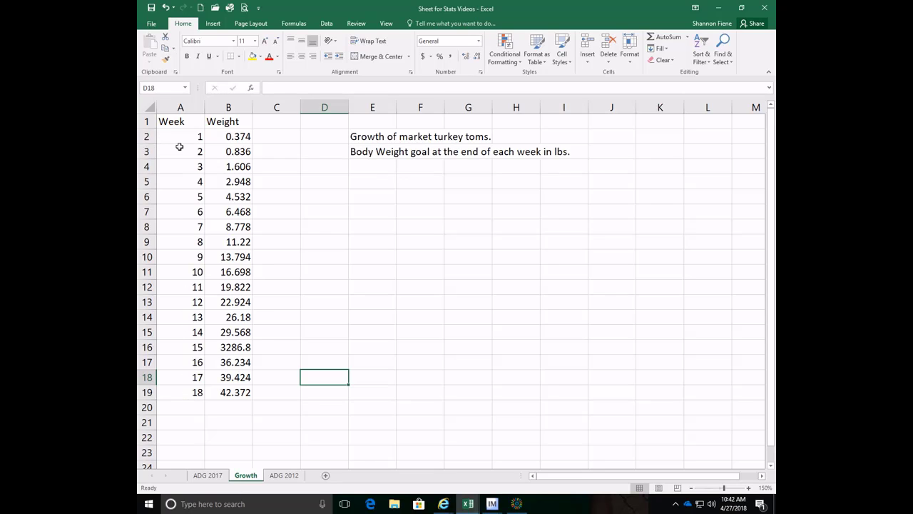
click(171, 122)
drag(172, 121, 243, 392)
click(213, 23)
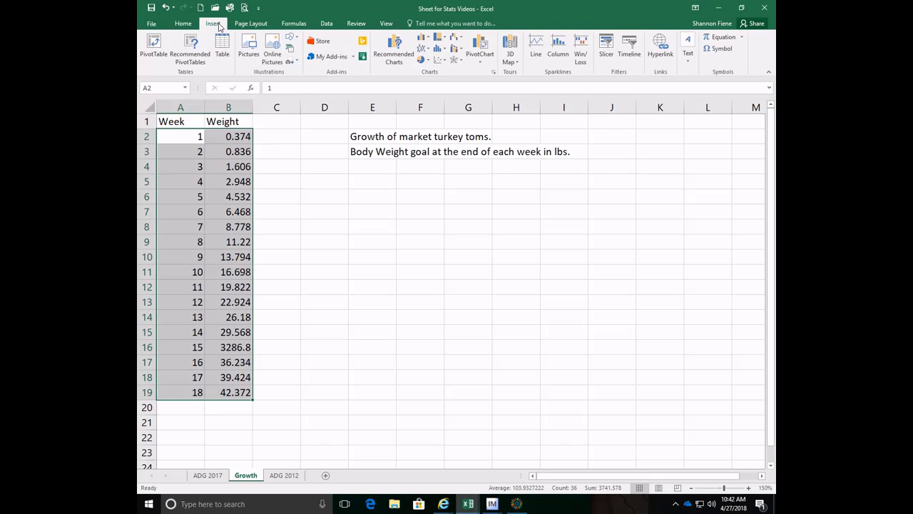
click(445, 63)
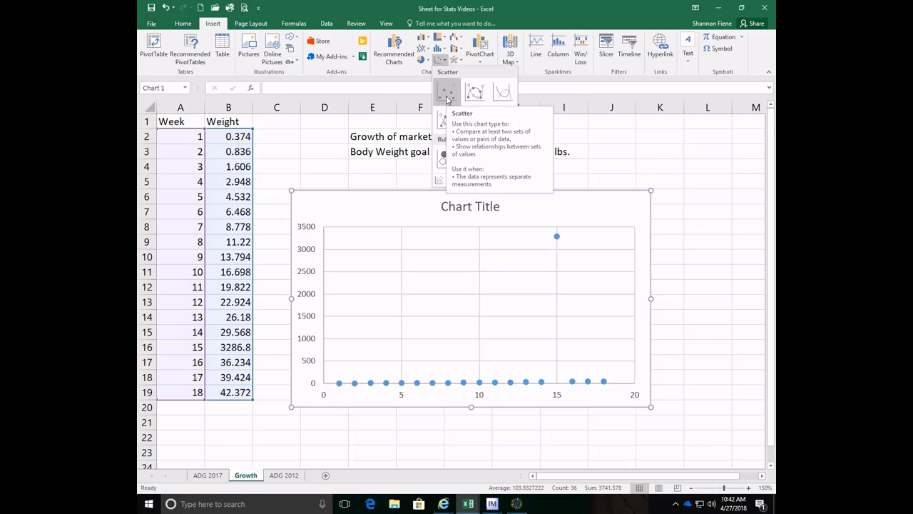
click(445, 92)
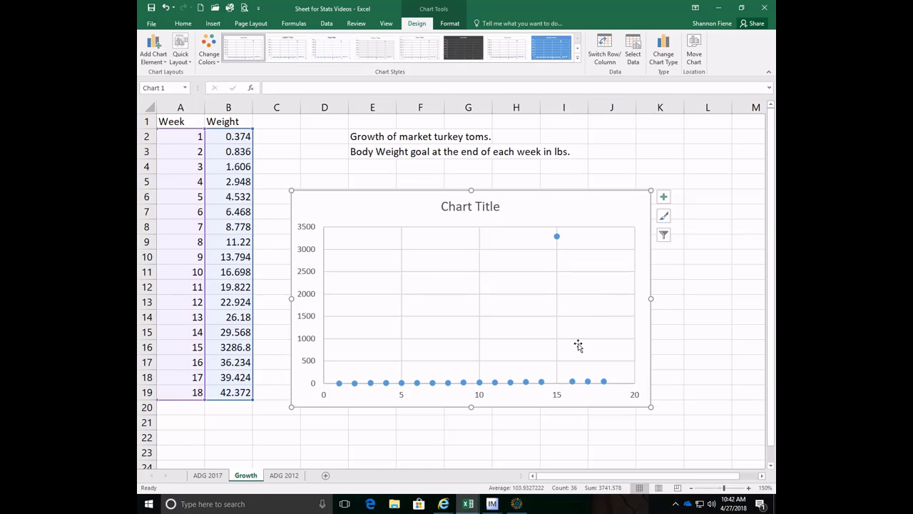
Step: Correct the week 15 weight in cell B16 to 32.86
click(246, 348)
text(32.86)
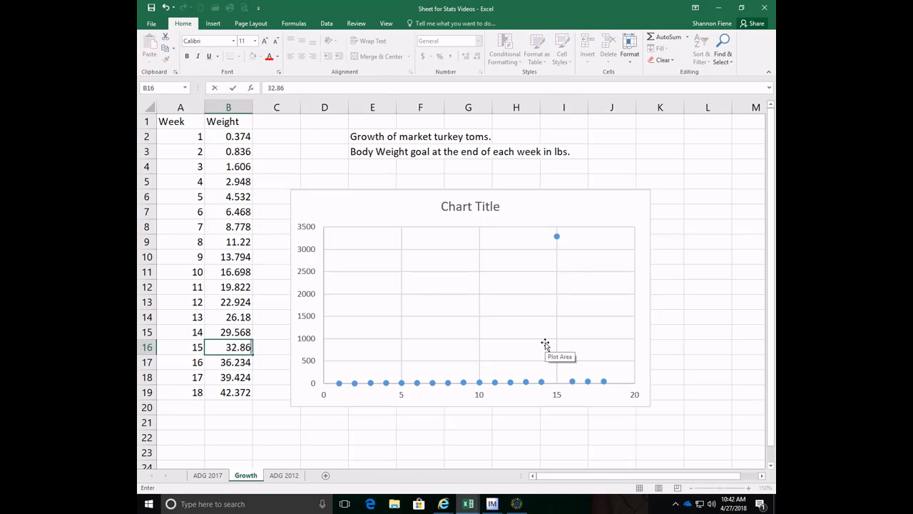
key(Return)
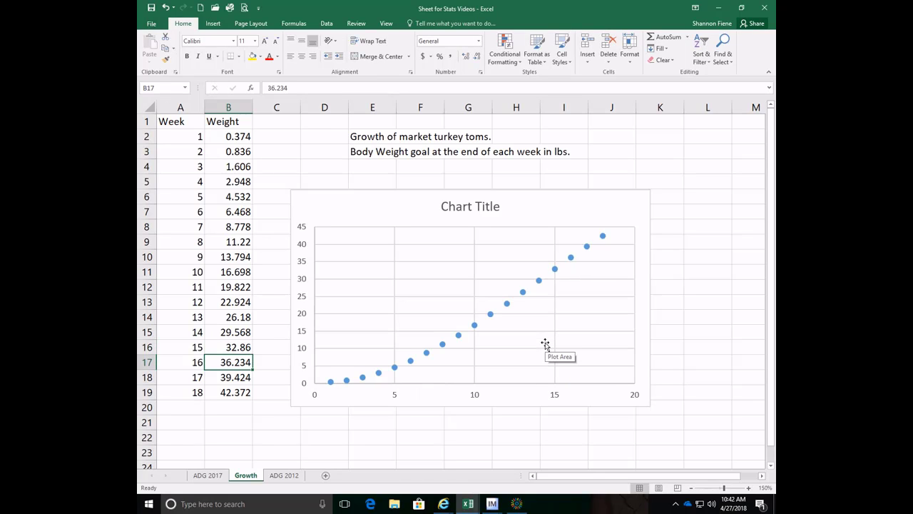
click(710, 308)
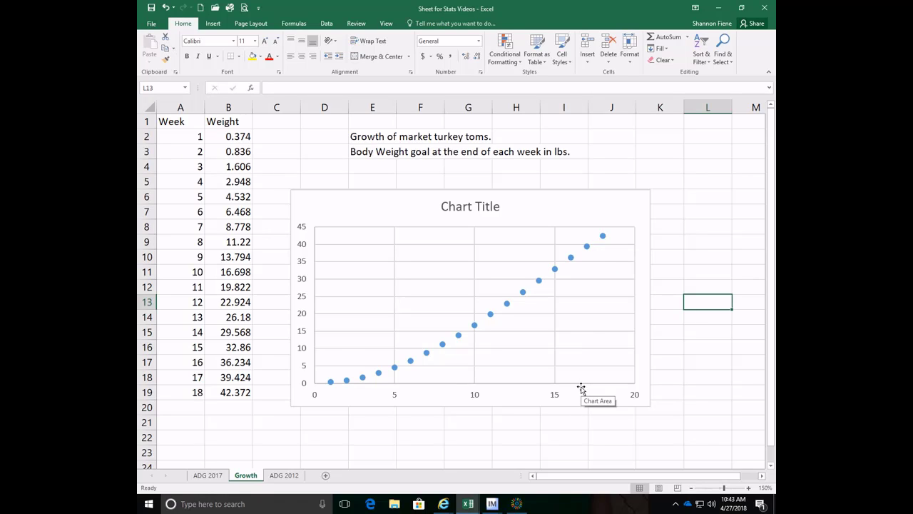
Step: Change the title of the weight scatter chart to "Growth of Turkeys"
click(481, 207)
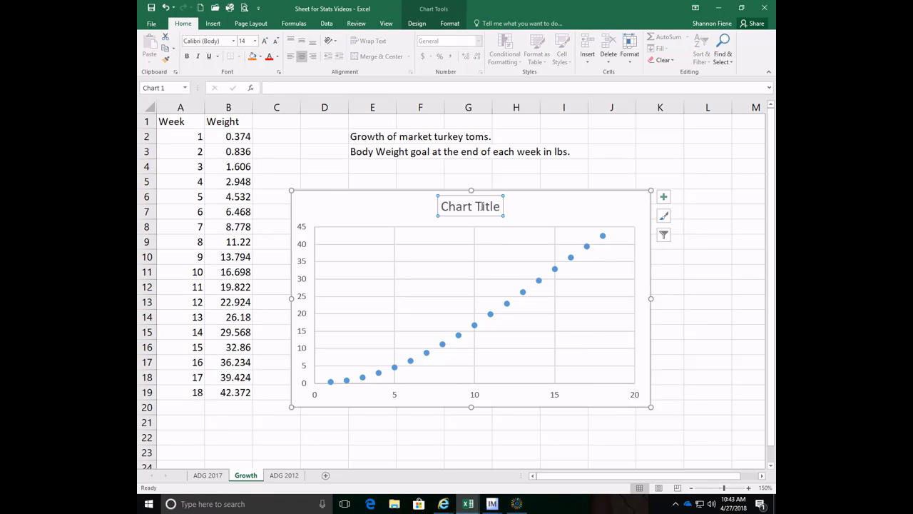
text(F)
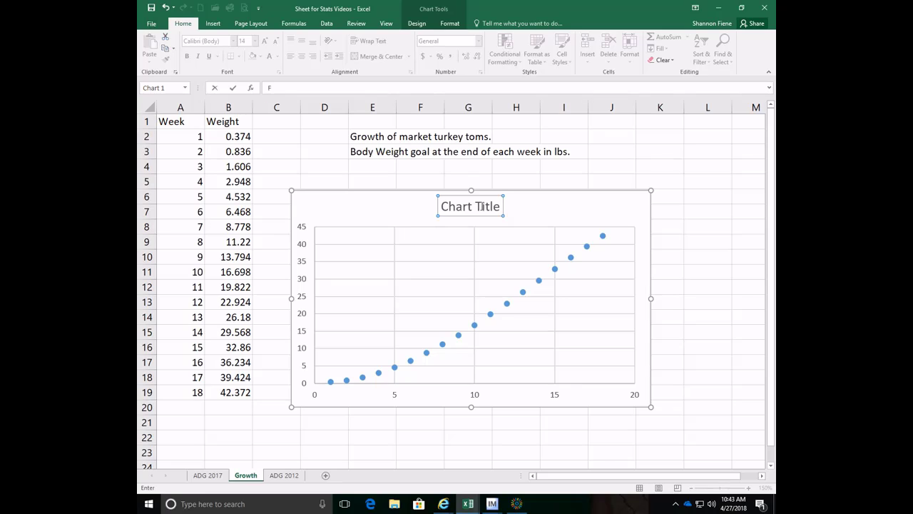
key(Return)
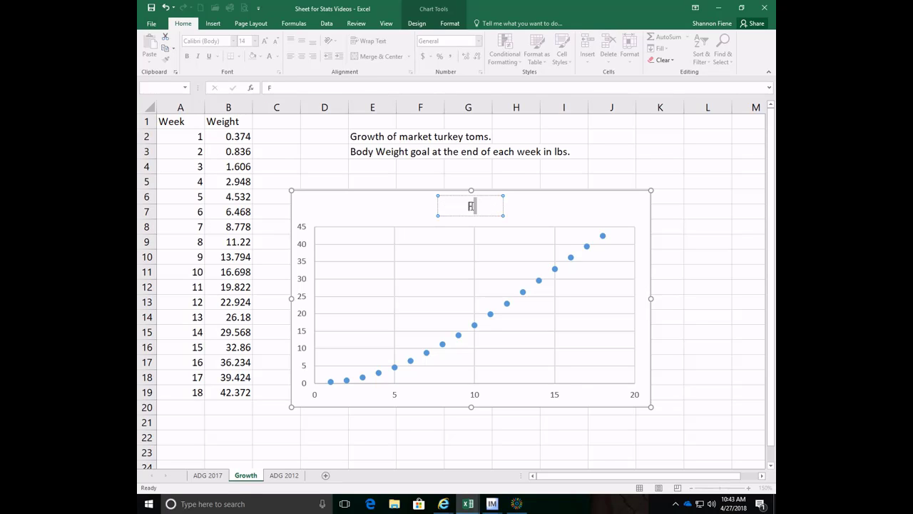
text(Growth of TUek)
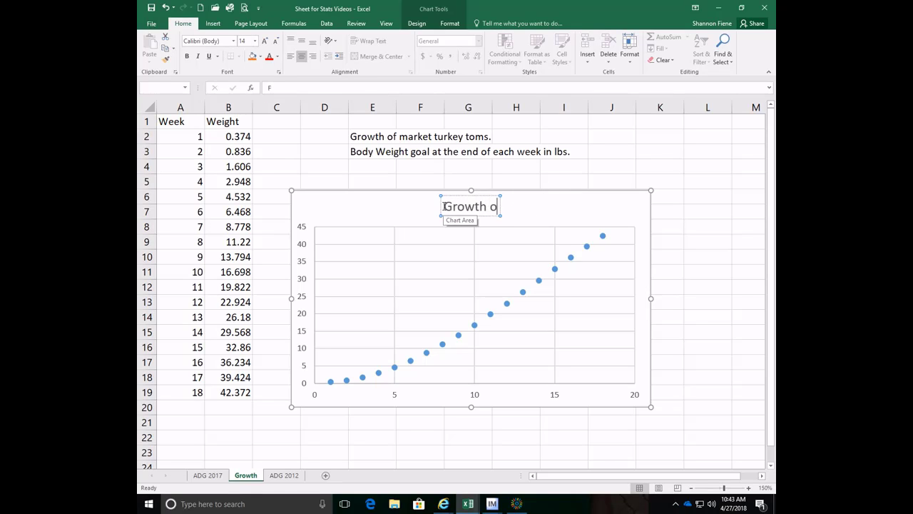
key(BackSpace)
key(BackSpace)
key(BackSpace)
text(urkeys)
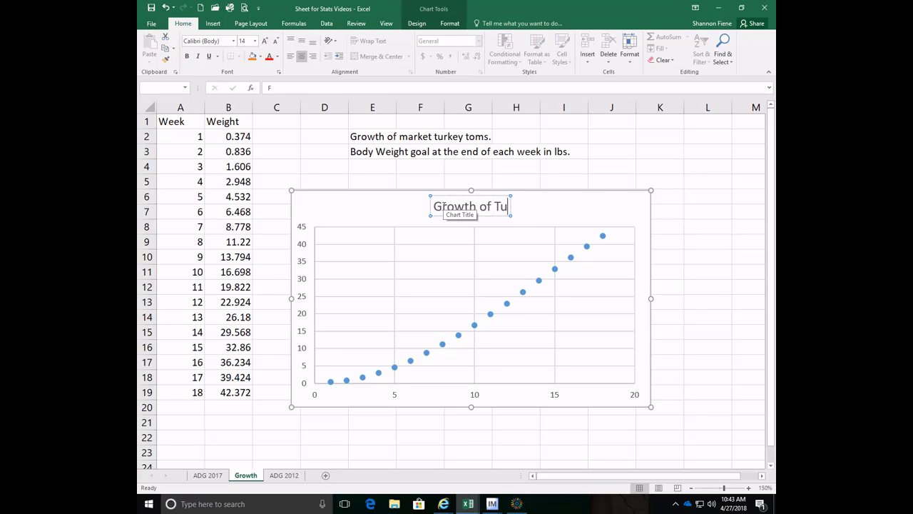
click(685, 243)
Step: Add a primary horizontal axis title reading "Weeks of Age" to the Growth of Turkeys chart
click(412, 203)
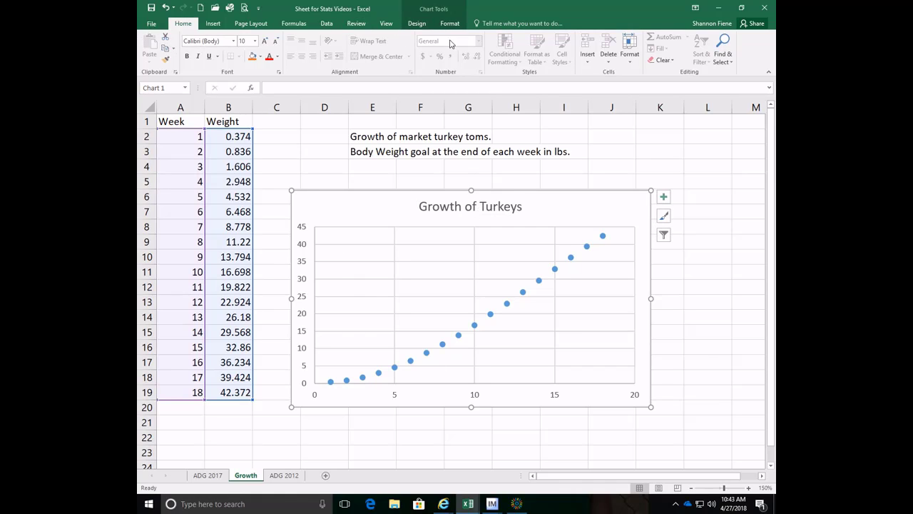
click(421, 28)
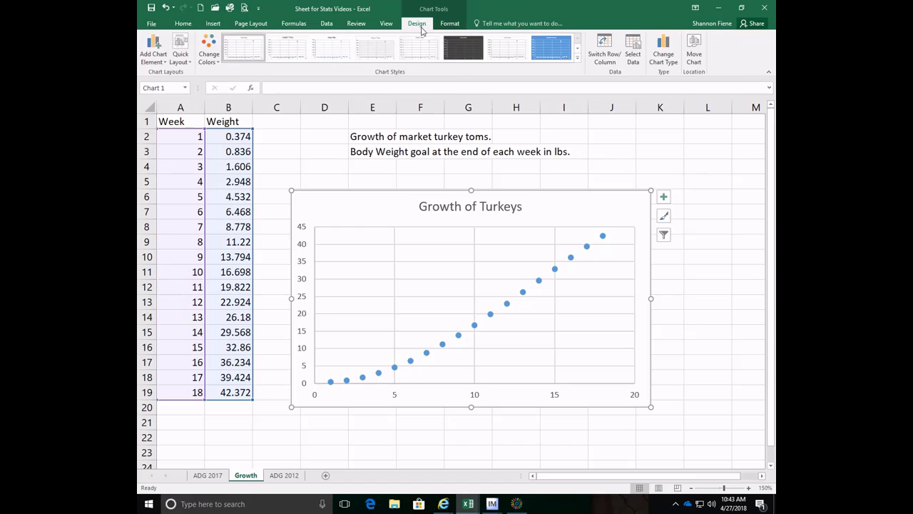
click(167, 63)
mouse_move(166, 84)
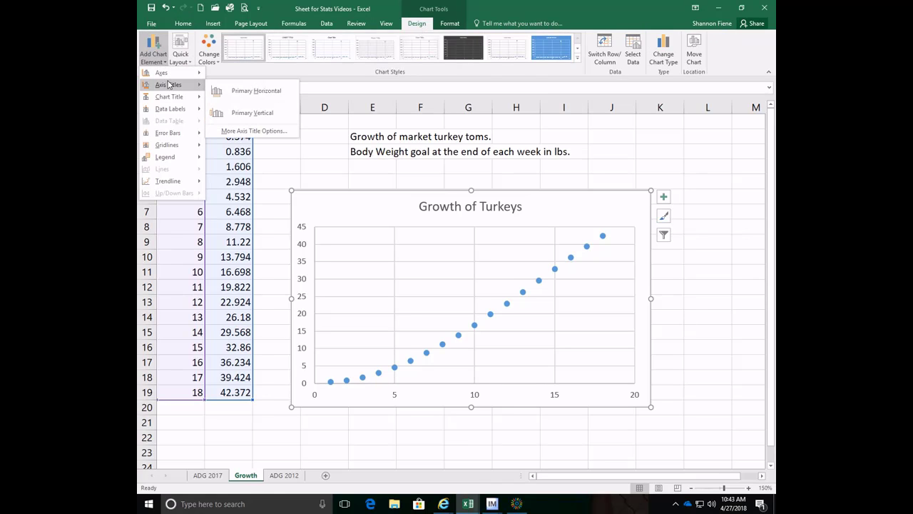
click(248, 91)
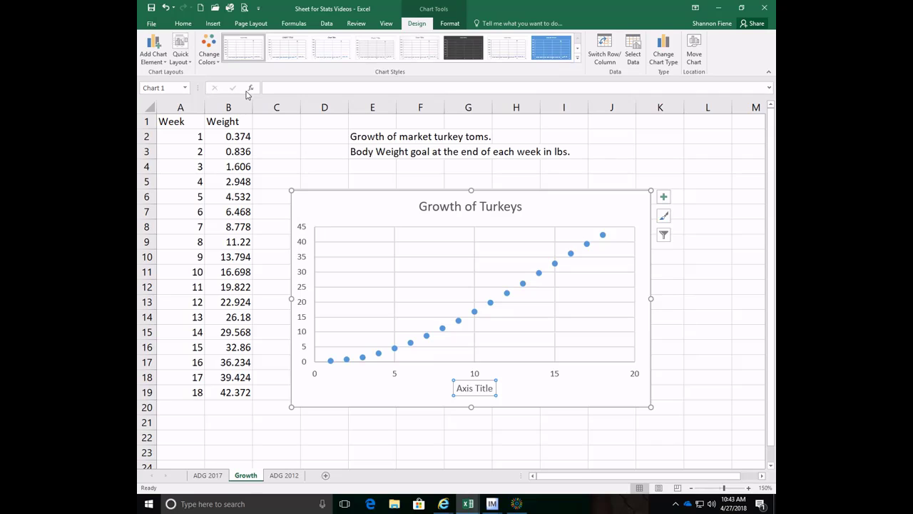
text(W)
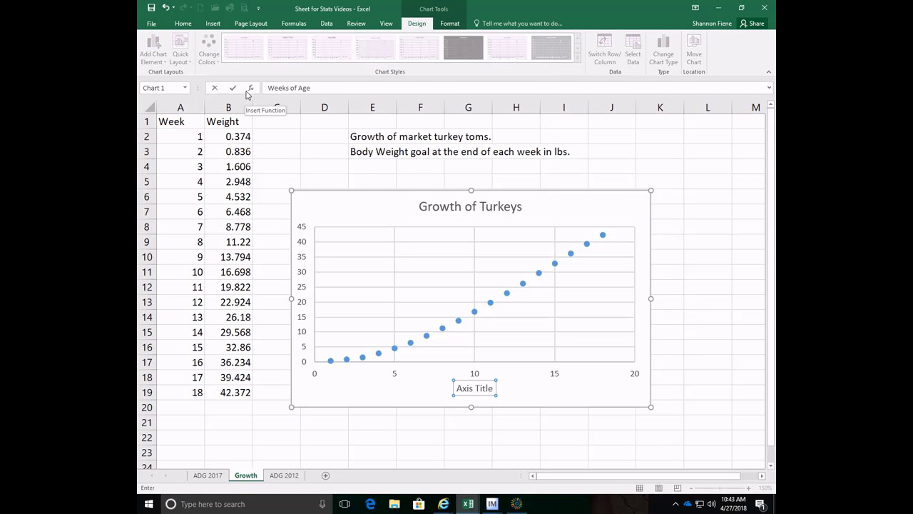
text(eeks of Age)
Step: Add a primary vertical axis title reading "Body Weight (lbs)" to the Growth of Turkeys chart and deselect it
click(304, 277)
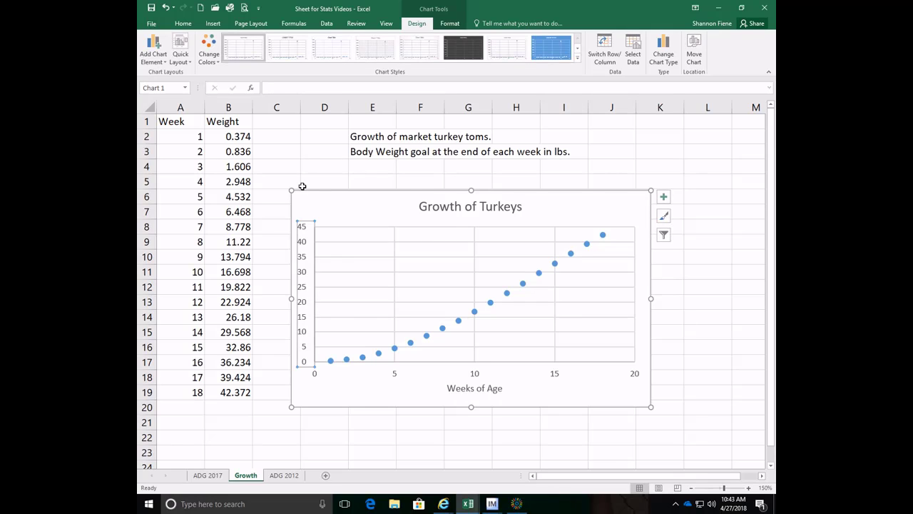
click(344, 200)
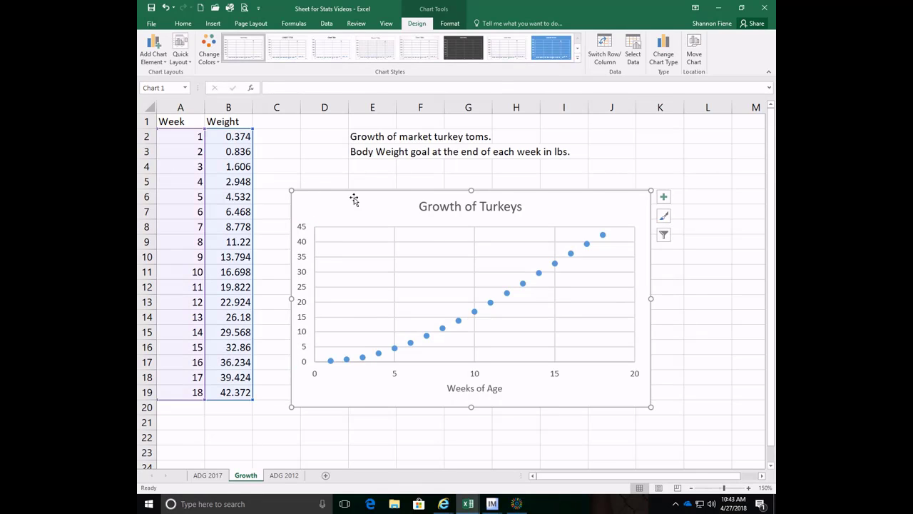
click(153, 57)
mouse_move(174, 97)
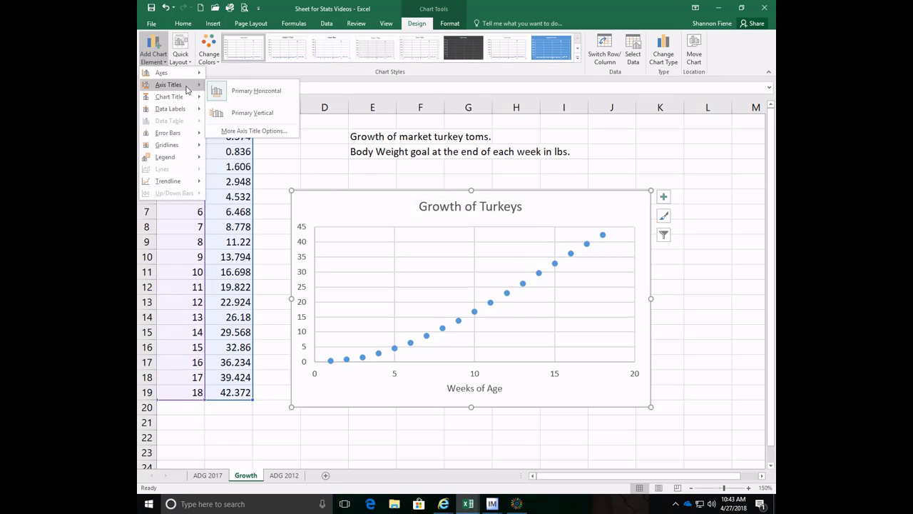
click(246, 113)
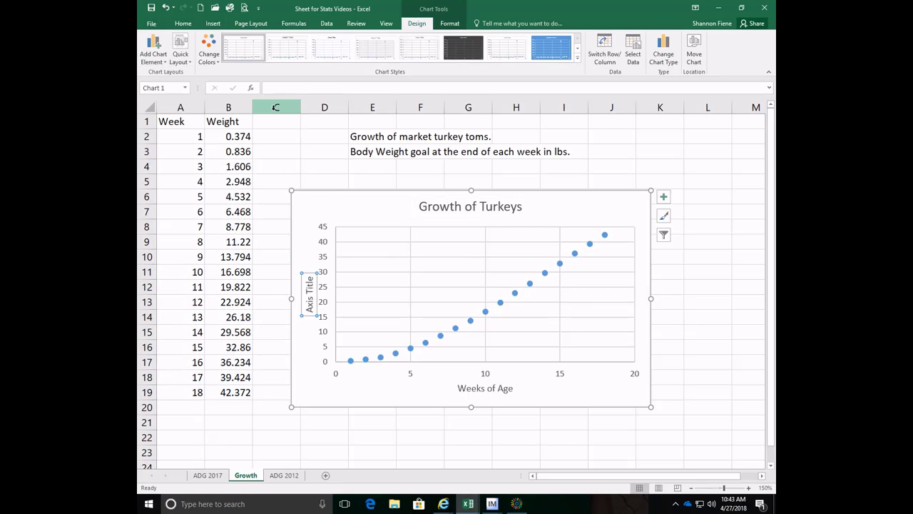
text(V)
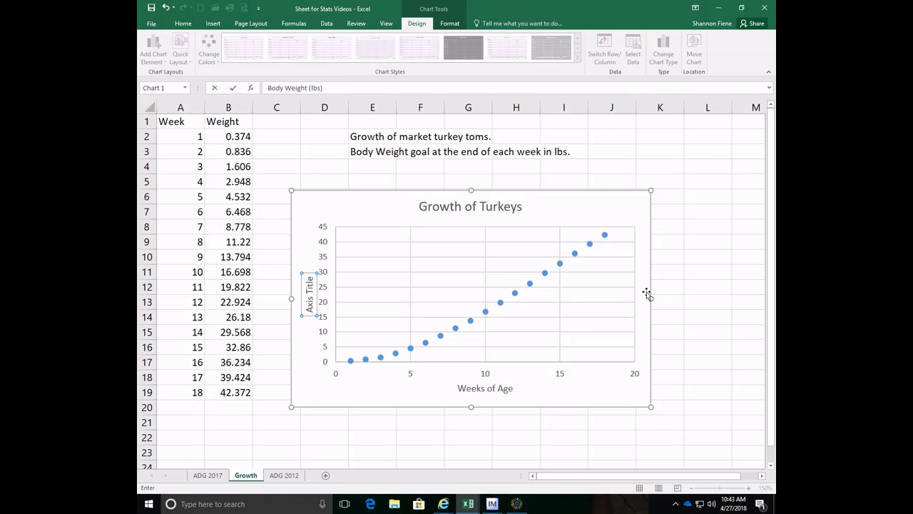
click(669, 288)
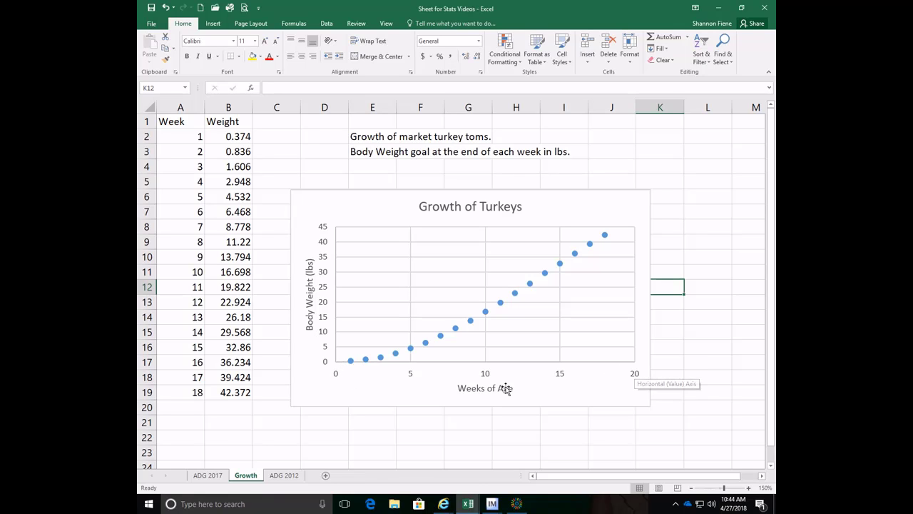
Step: Review the 2017 Performance scatter chart on the ADG 2017 sheet and return to the Growth sheet
click(209, 475)
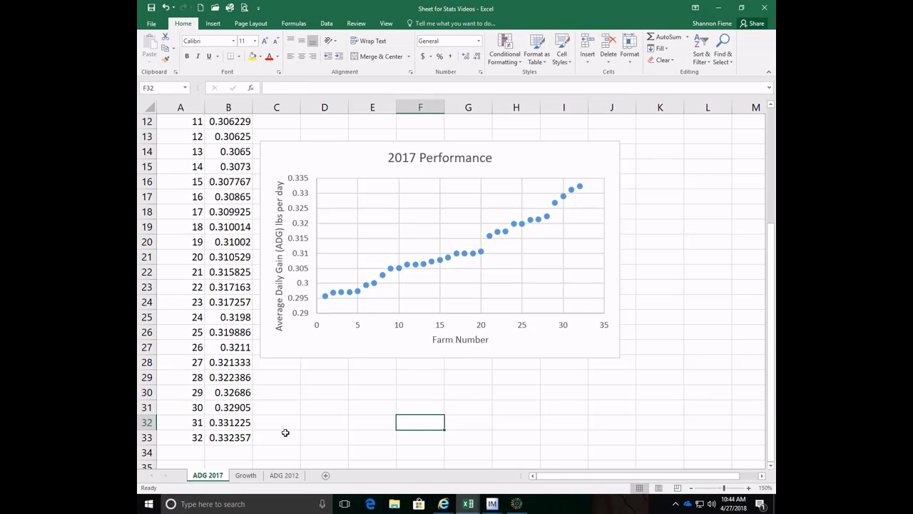
click(246, 476)
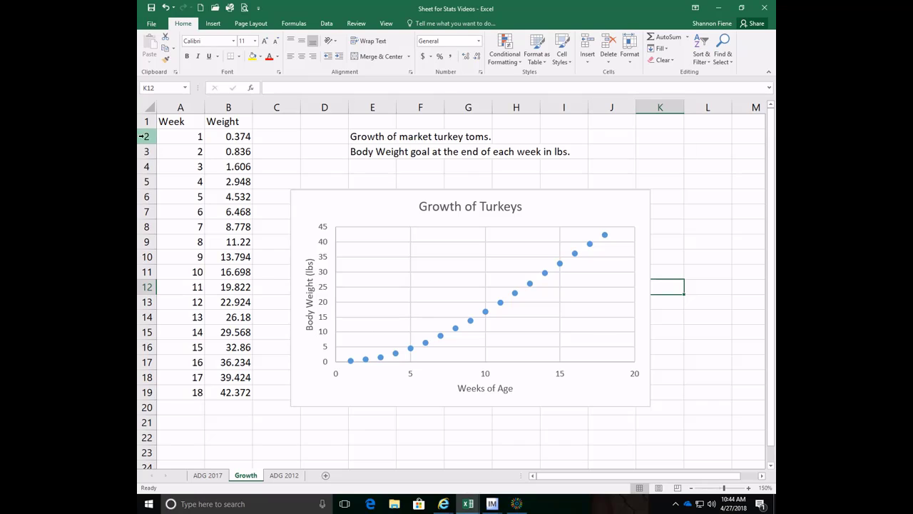
Step: Examine the scatter chart types offered for the week and weight data in A2:B19 without inserting one
drag(162, 137, 224, 391)
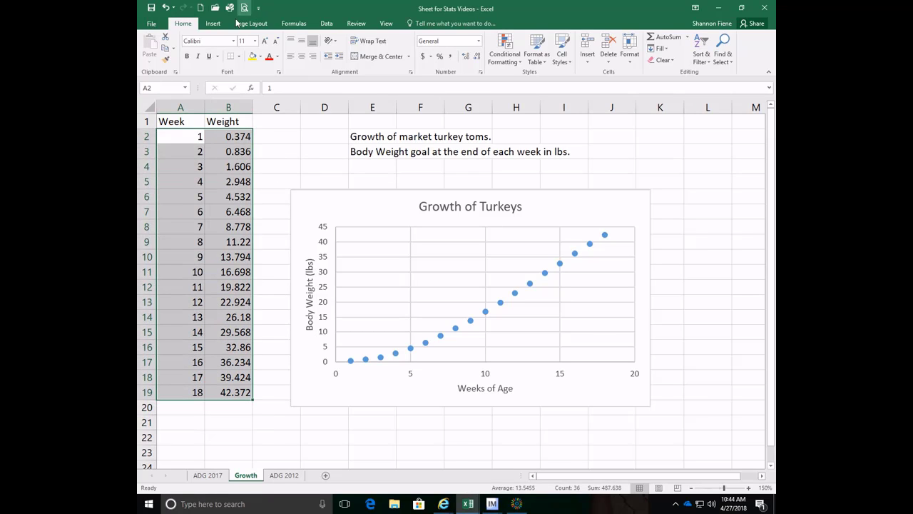
click(212, 23)
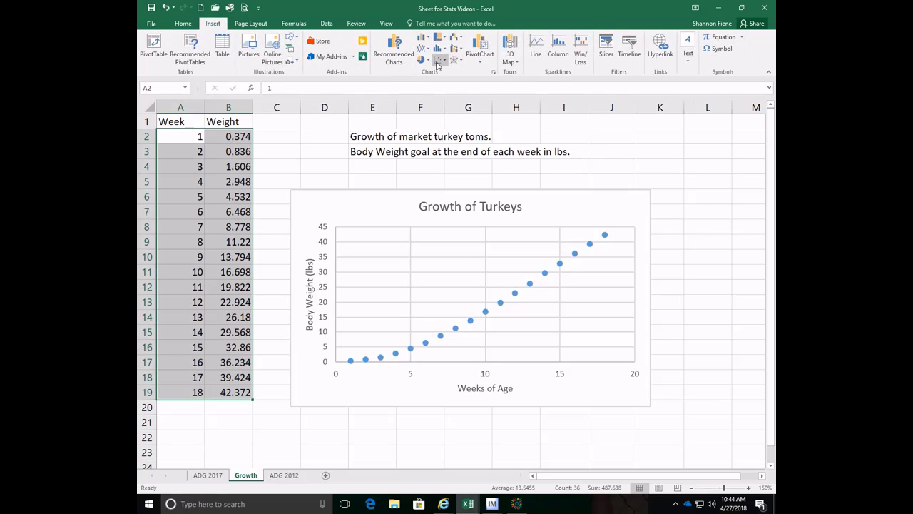
click(442, 60)
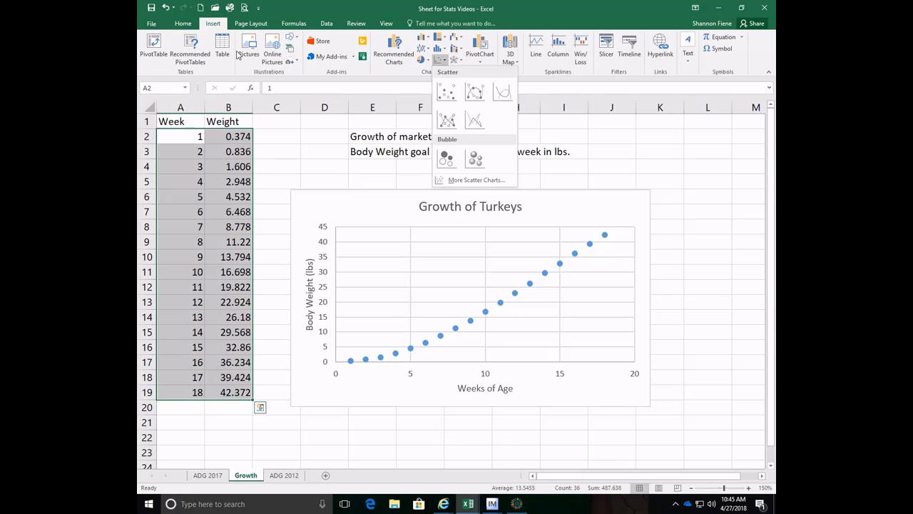
key(Escape)
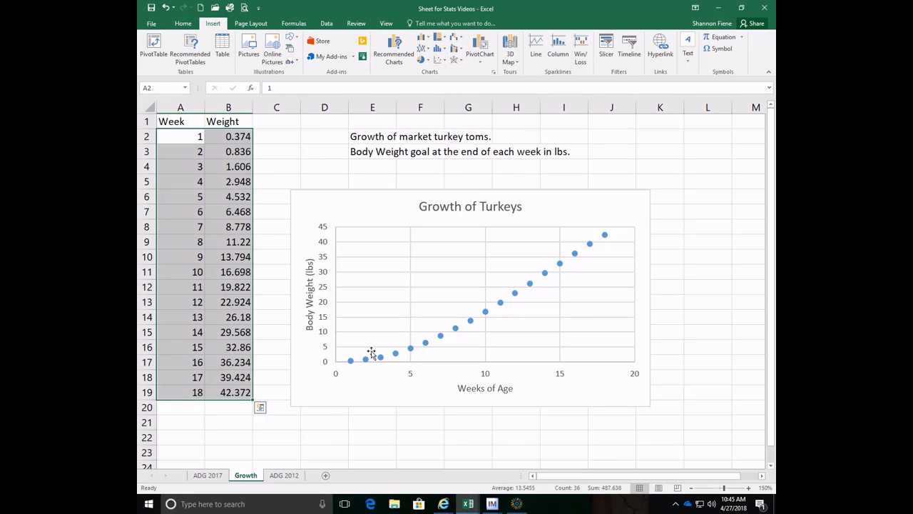
Step: Remove the primary horizontal axis title from the Growth of Turkeys chart, undo the removal and deselect the chart
click(333, 199)
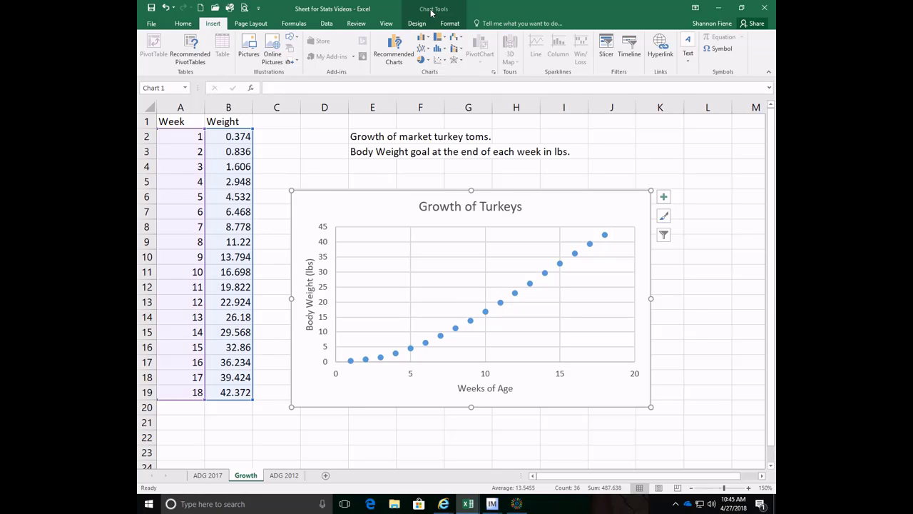
click(418, 25)
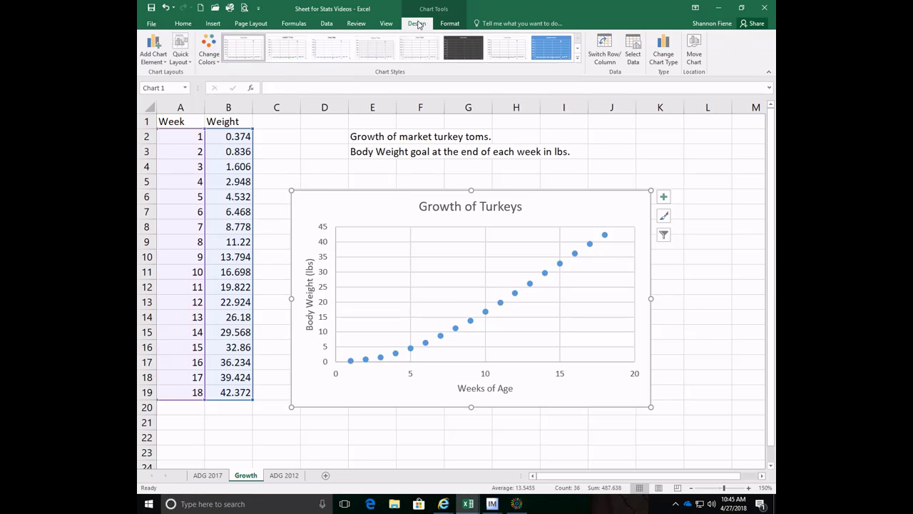
click(167, 64)
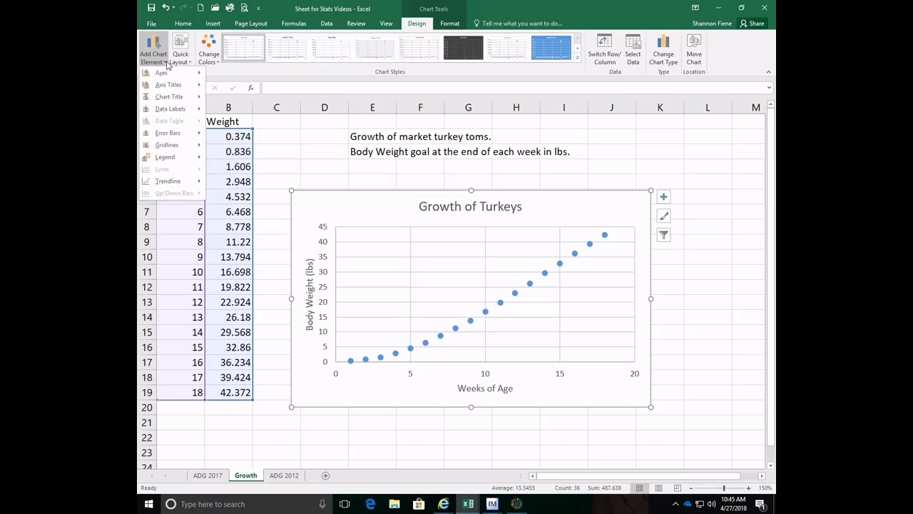
mouse_move(168, 87)
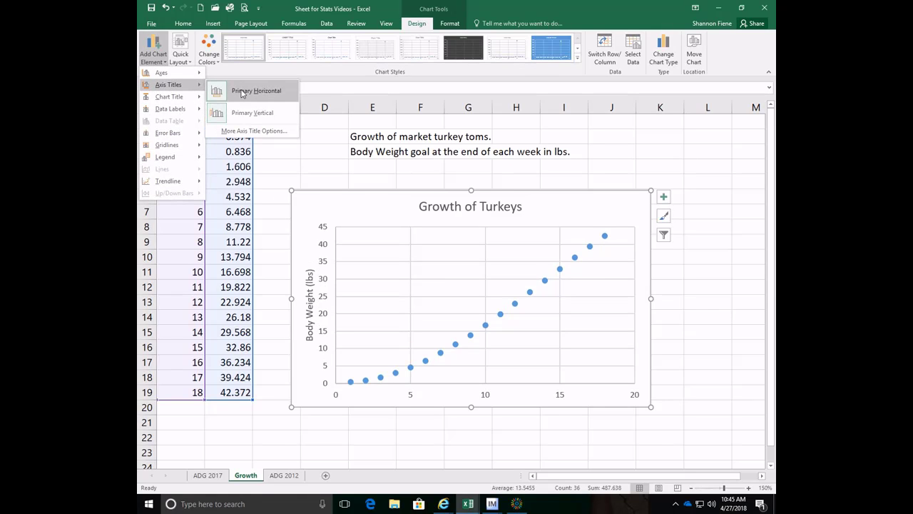
click(225, 92)
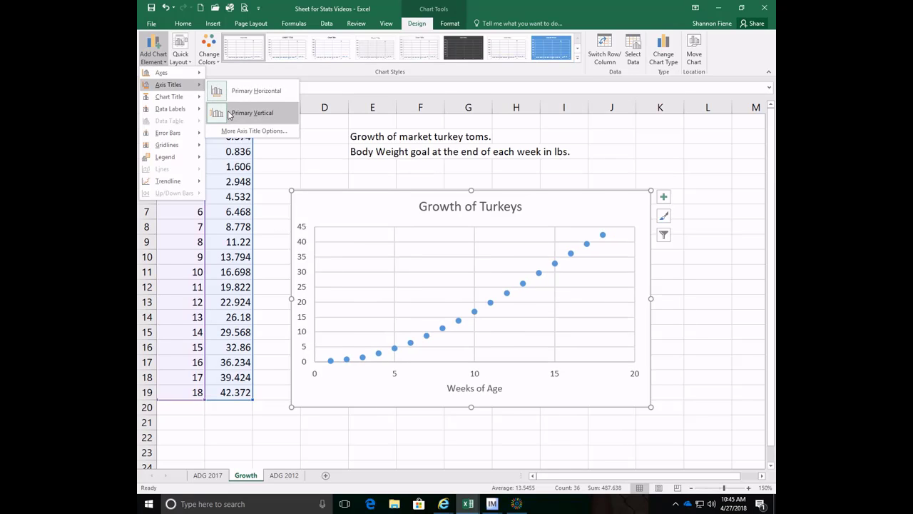
click(229, 114)
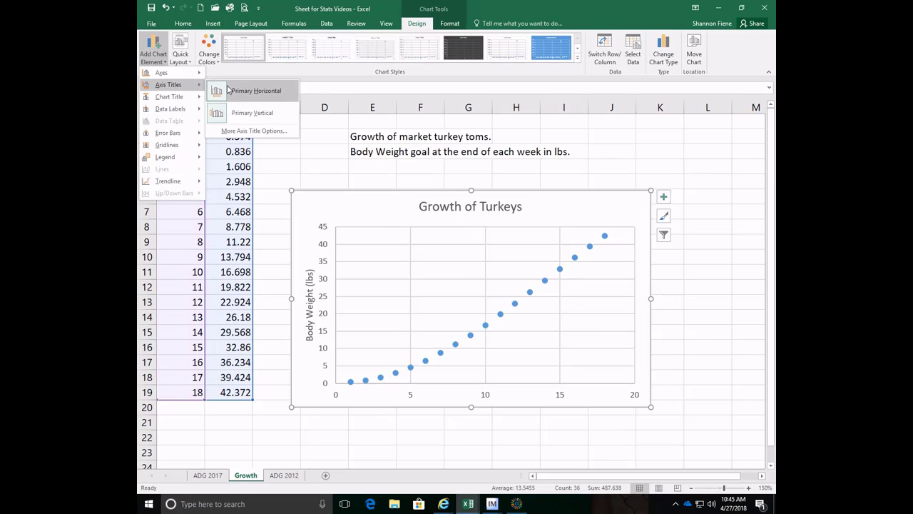
click(227, 90)
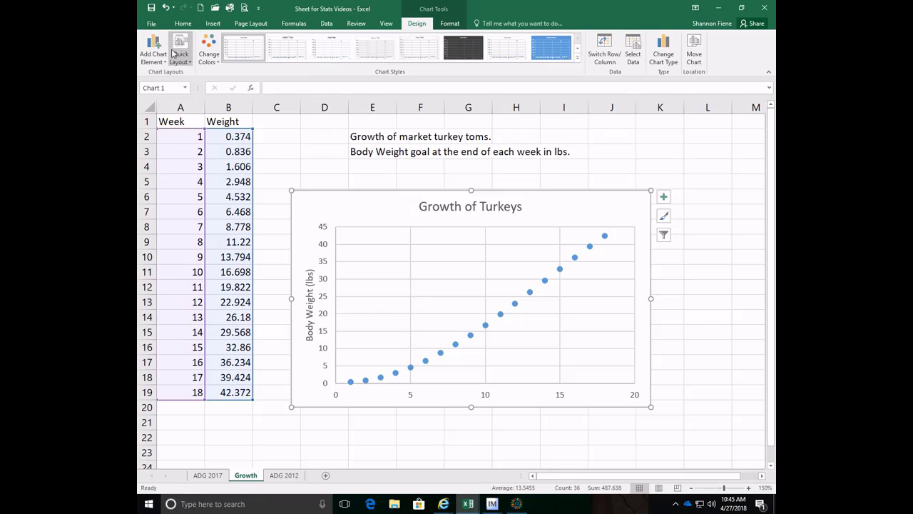
click(163, 8)
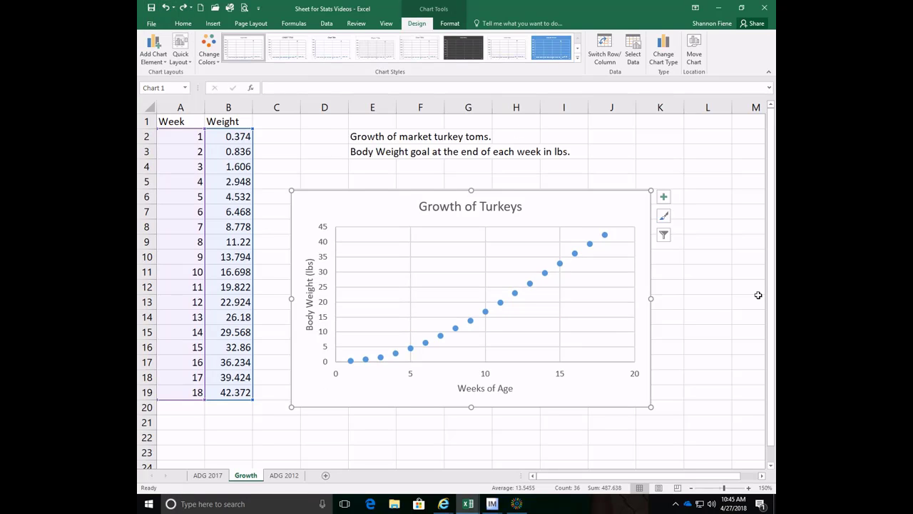
click(716, 318)
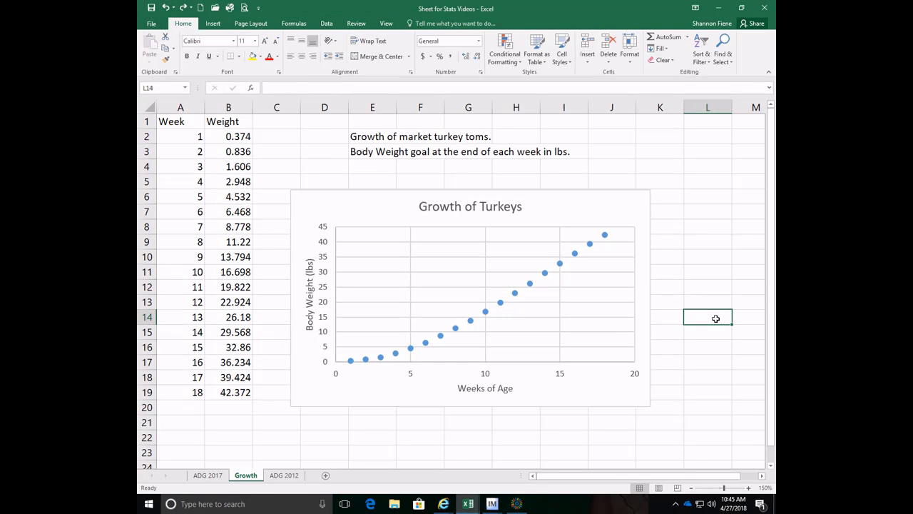